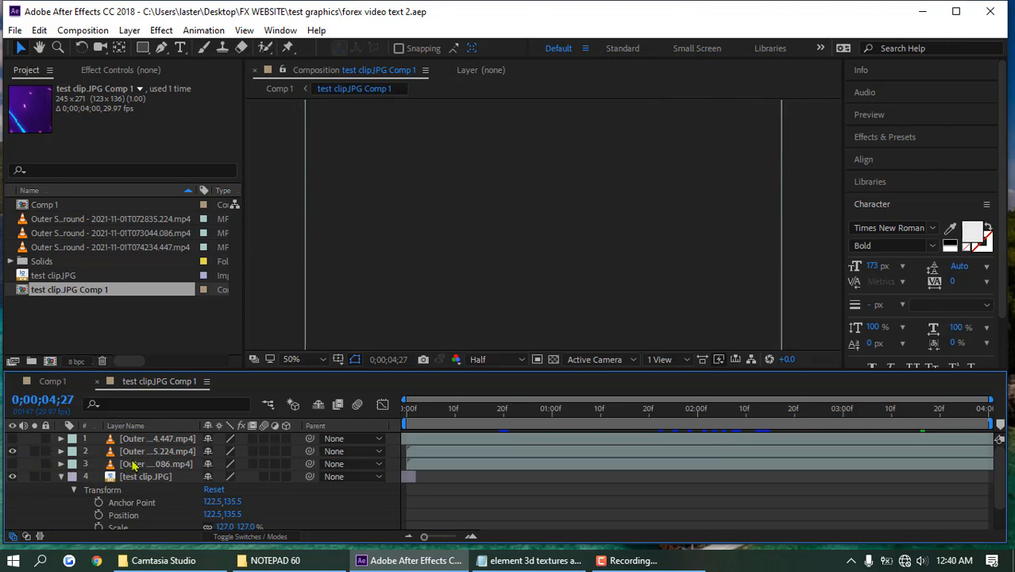
Hide the test clip.JPG layer in test clip.JPG Comp 1 and play a preview of the composition.
click(158, 480)
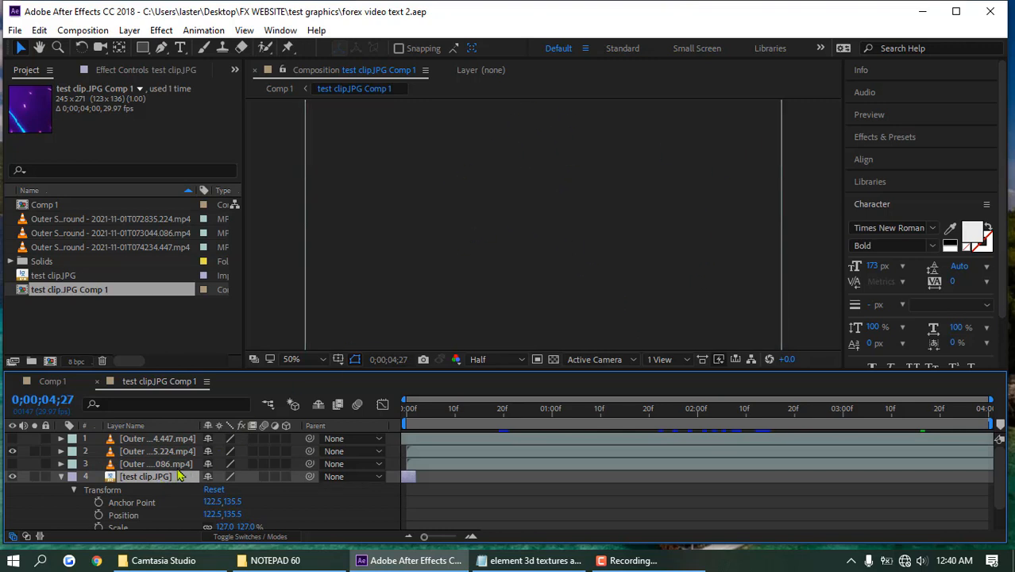
click(12, 477)
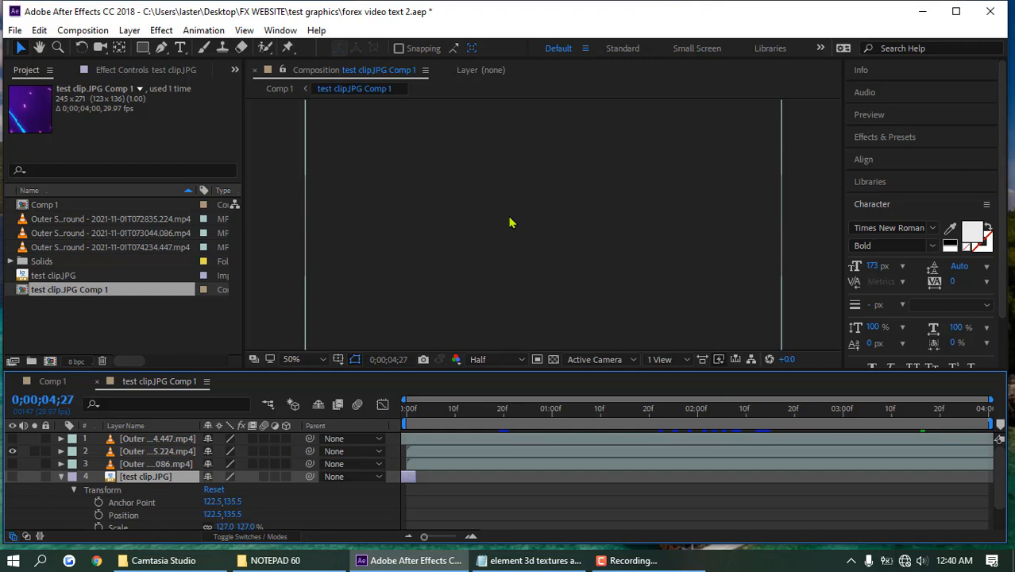
key(space)
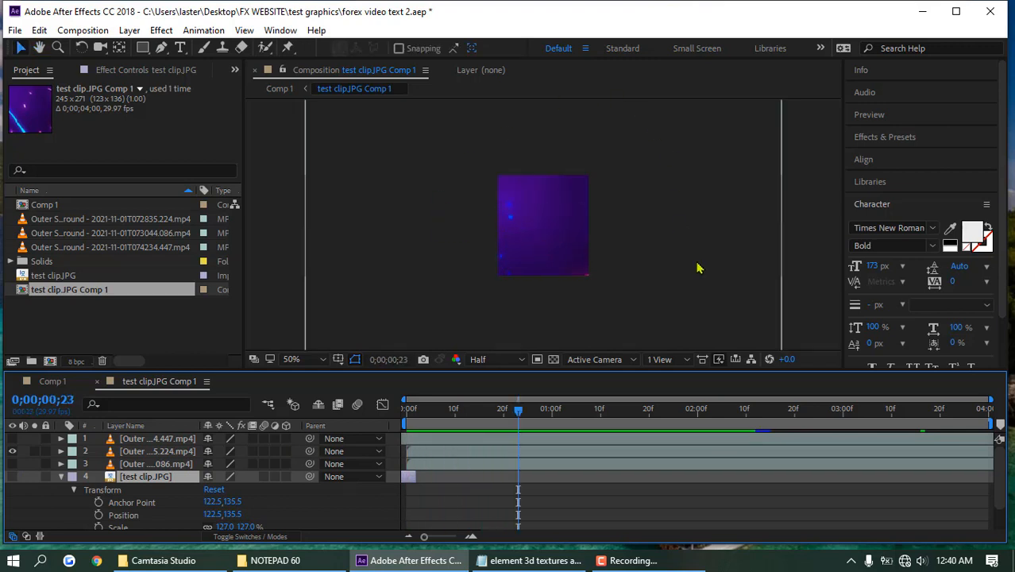
Squeeze the visible Outer Space video layer horizontally until it is only slightly wider than the small composition frame.
click(538, 242)
drag(306, 230, 355, 232)
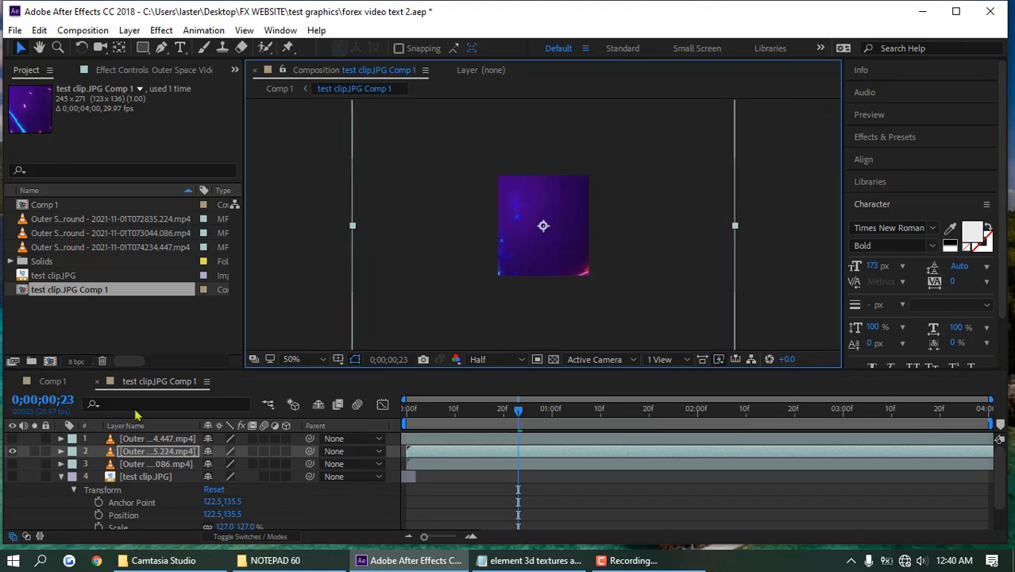
click(144, 455)
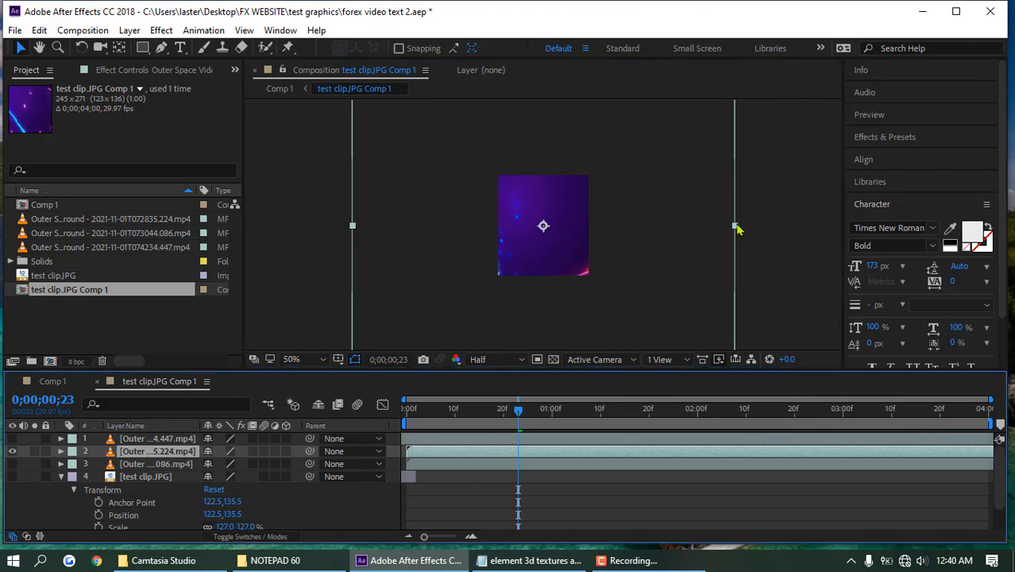
drag(734, 227, 599, 239)
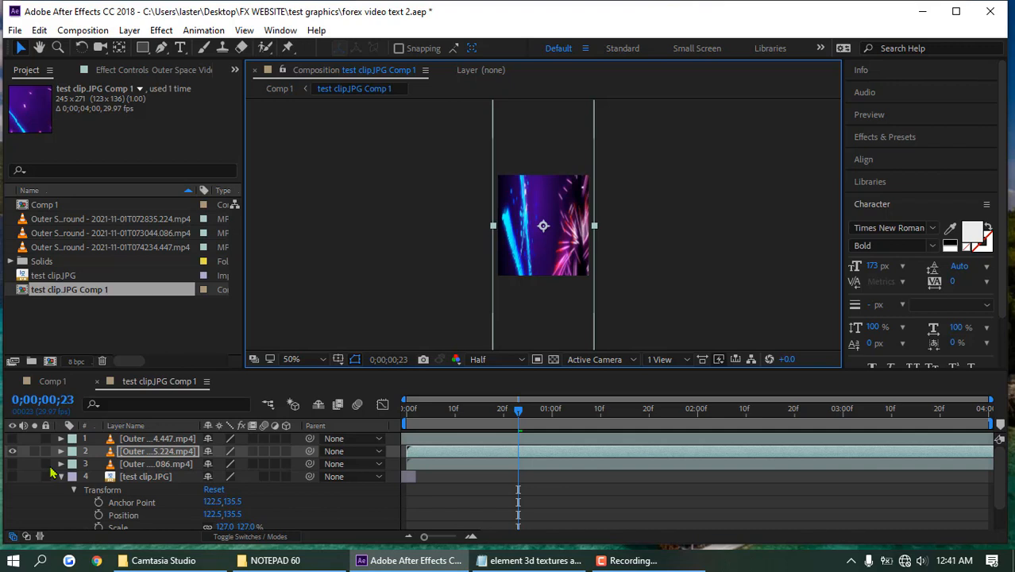
Return to Comp 1 and preview the video texture on the FOREX text, starting at 0;00;00;09.
click(282, 90)
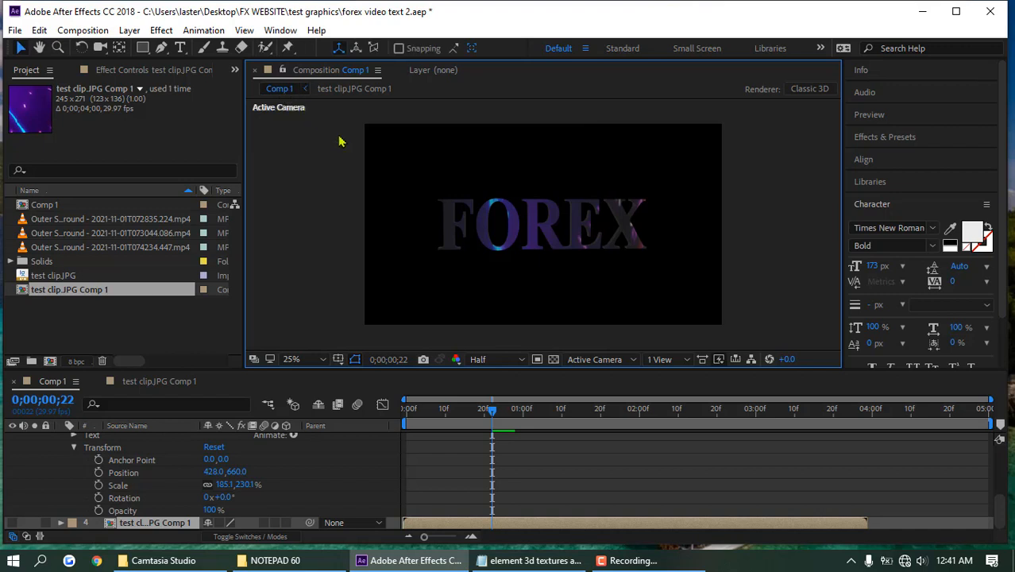
click(442, 430)
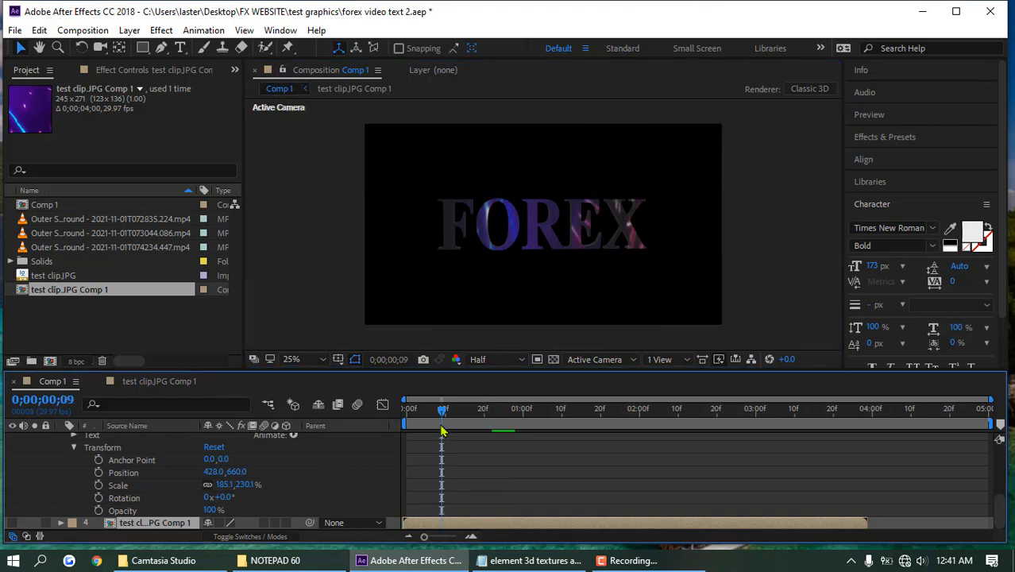
key(space)
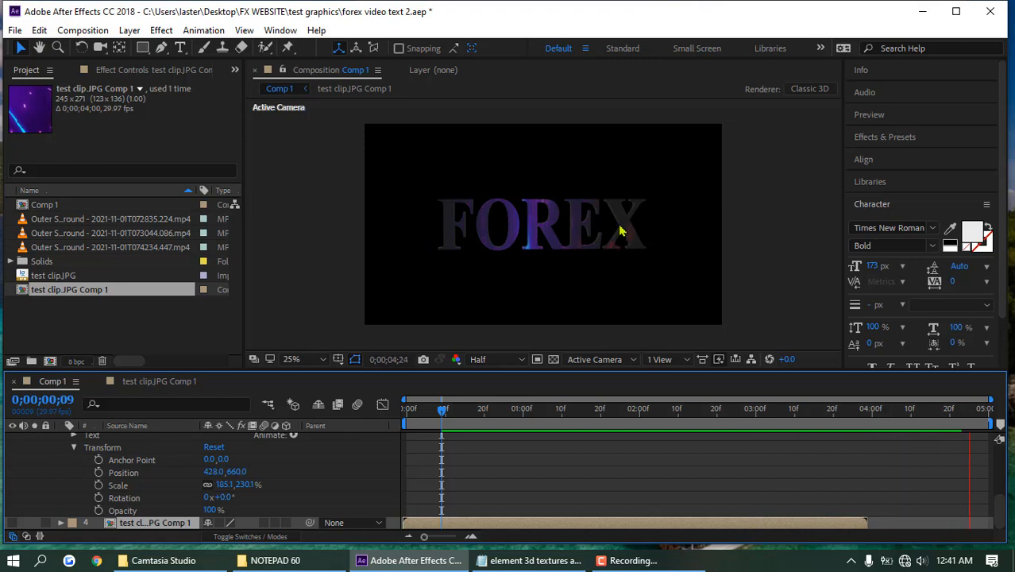
key(space)
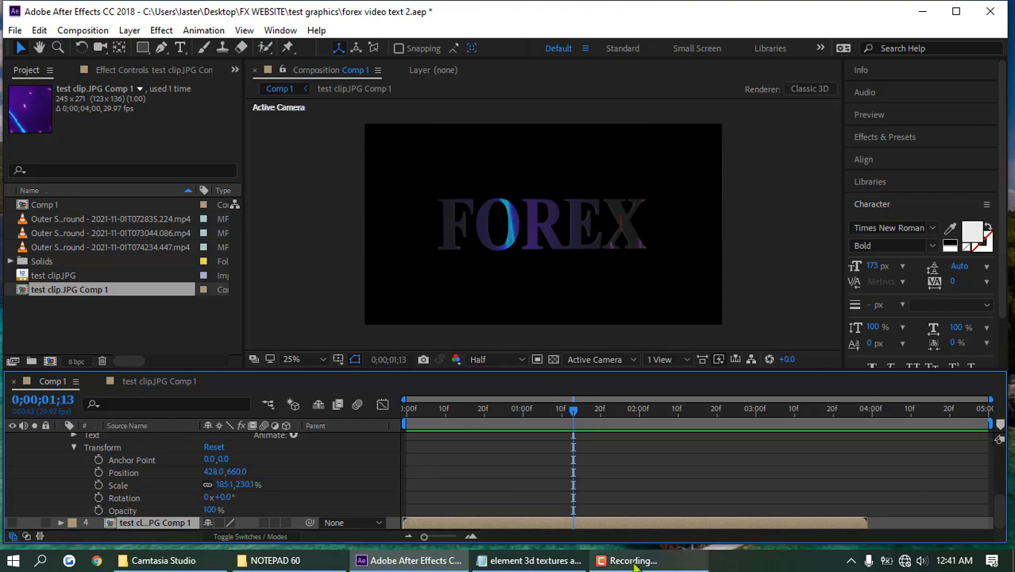
mouse_move(633, 562)
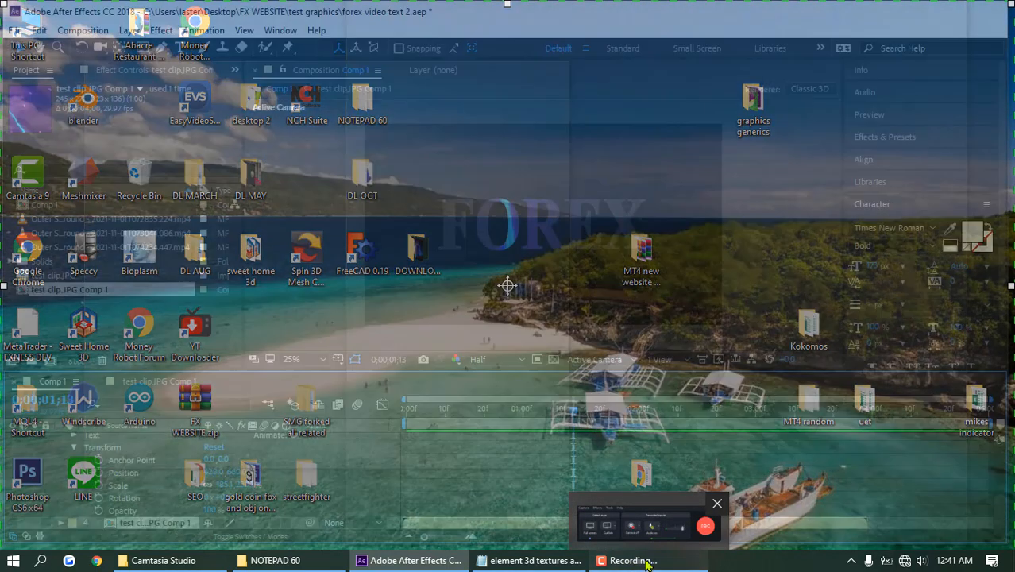
click(665, 534)
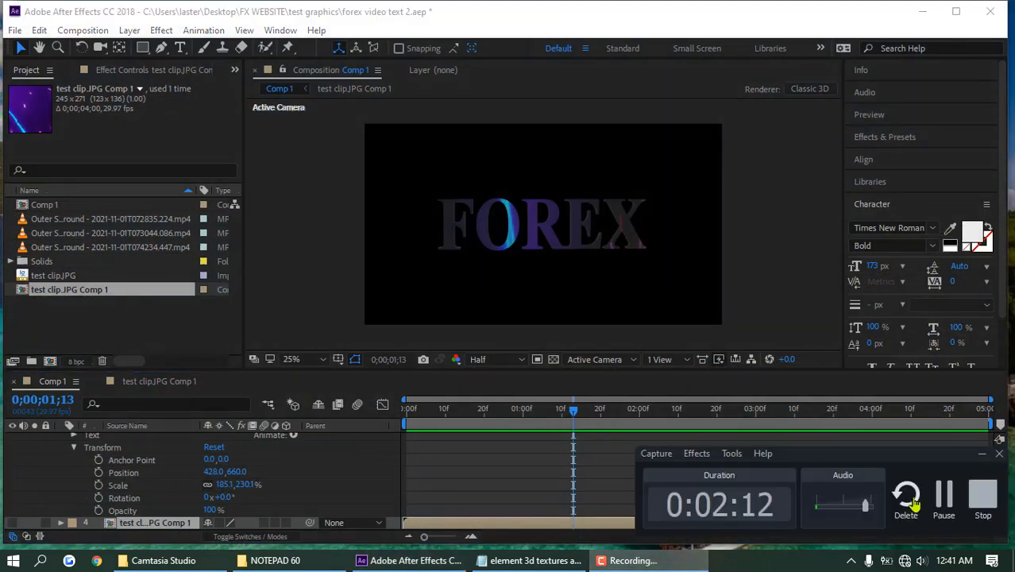
click(945, 497)
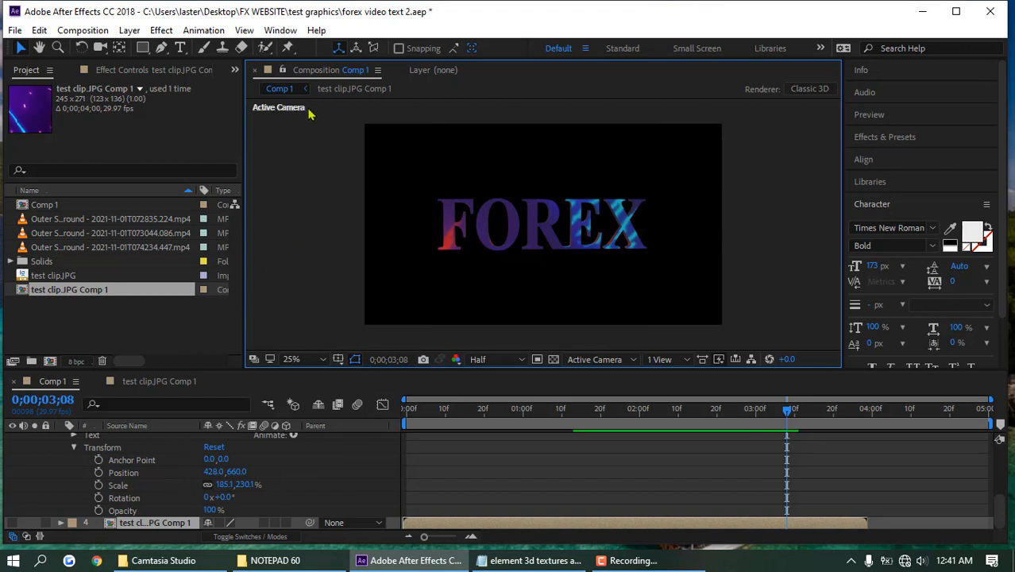
Review Comp 1's layer stack and briefly show, then hide again, the test clip.JPG Comp 1 layer.
scroll(168, 485, down, 5)
scroll(169, 484, up, 1)
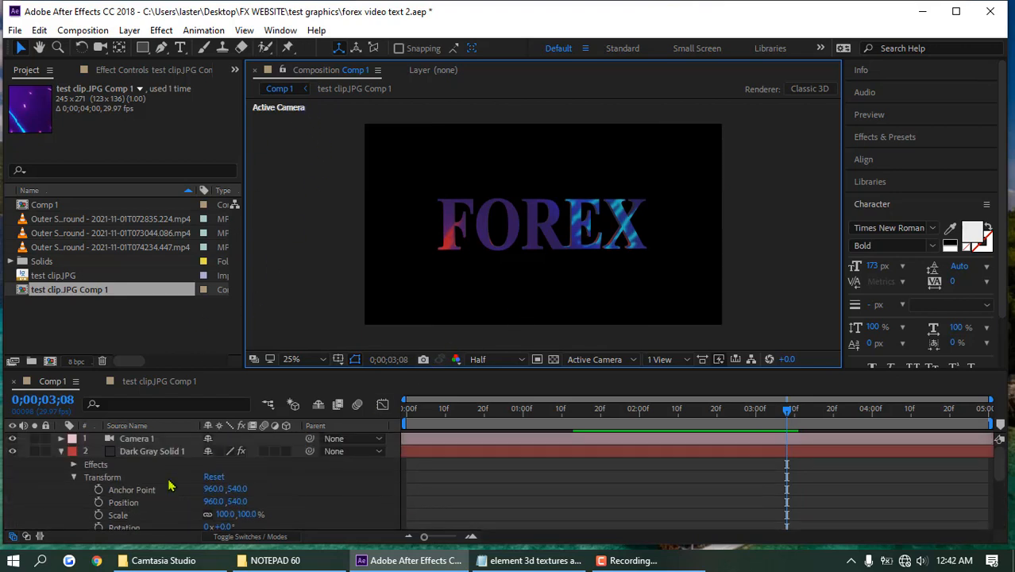
scroll(169, 483, down, 5)
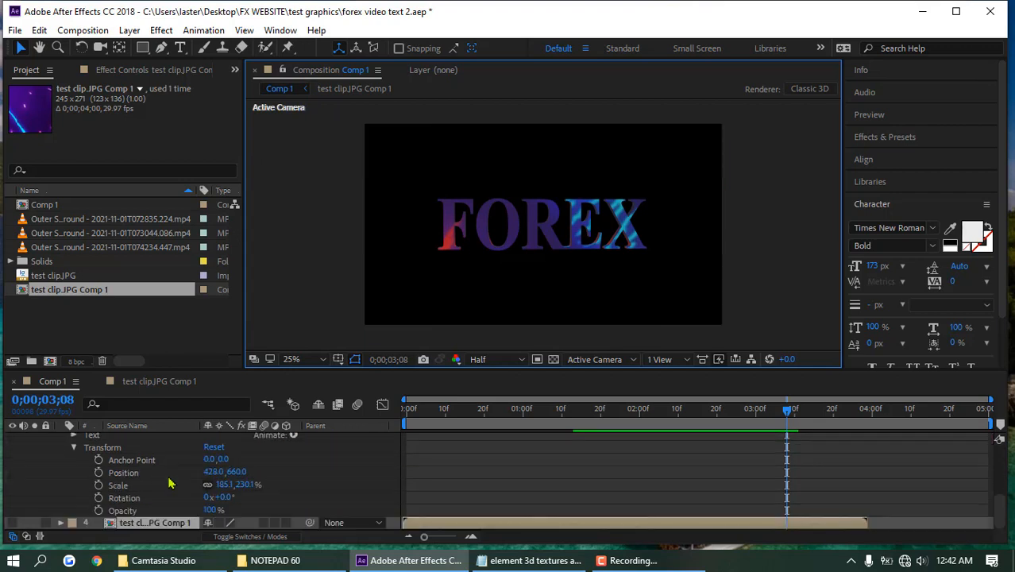
scroll(168, 481, up, 4)
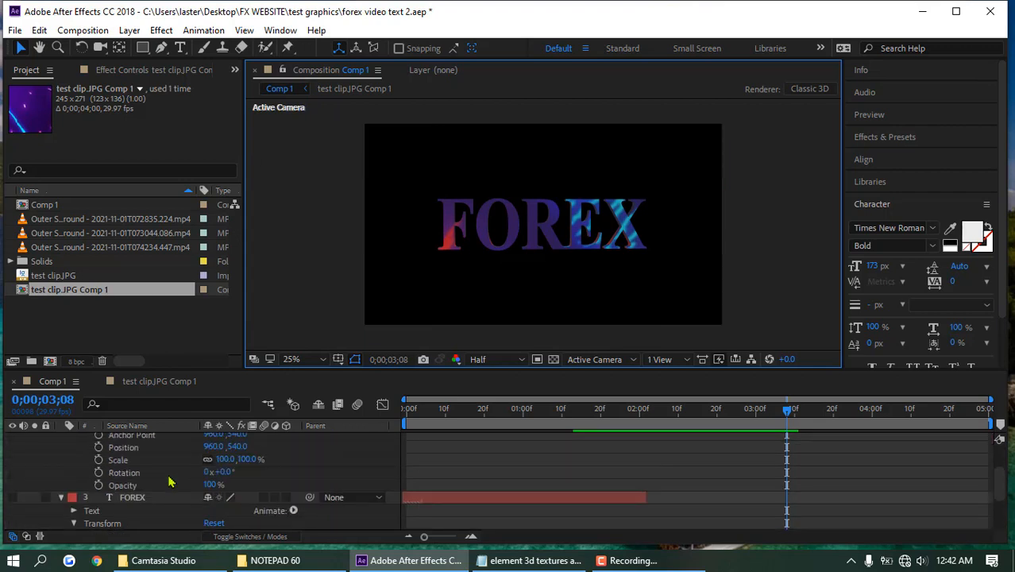
scroll(168, 481, up, 3)
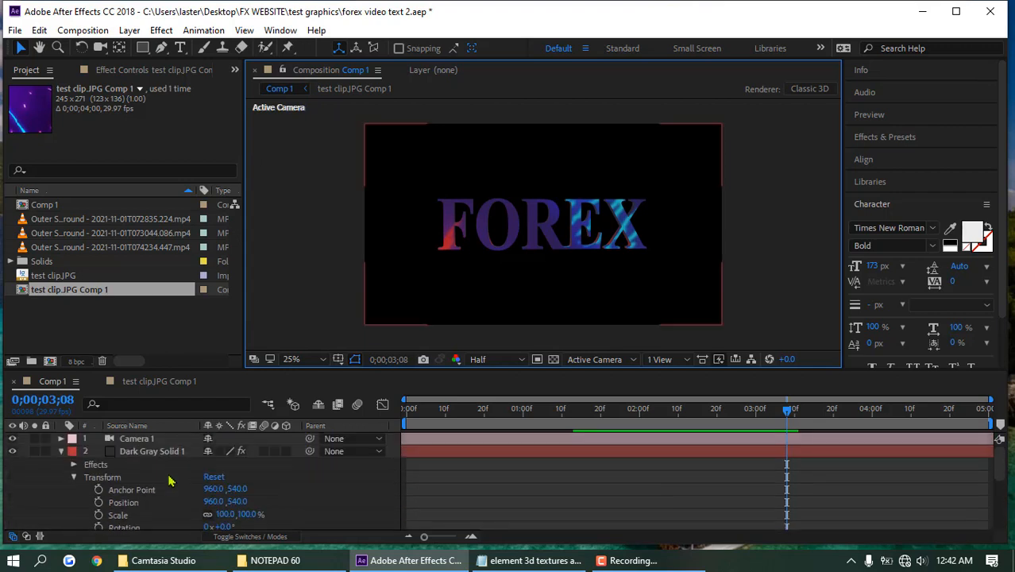
scroll(168, 481, down, 5)
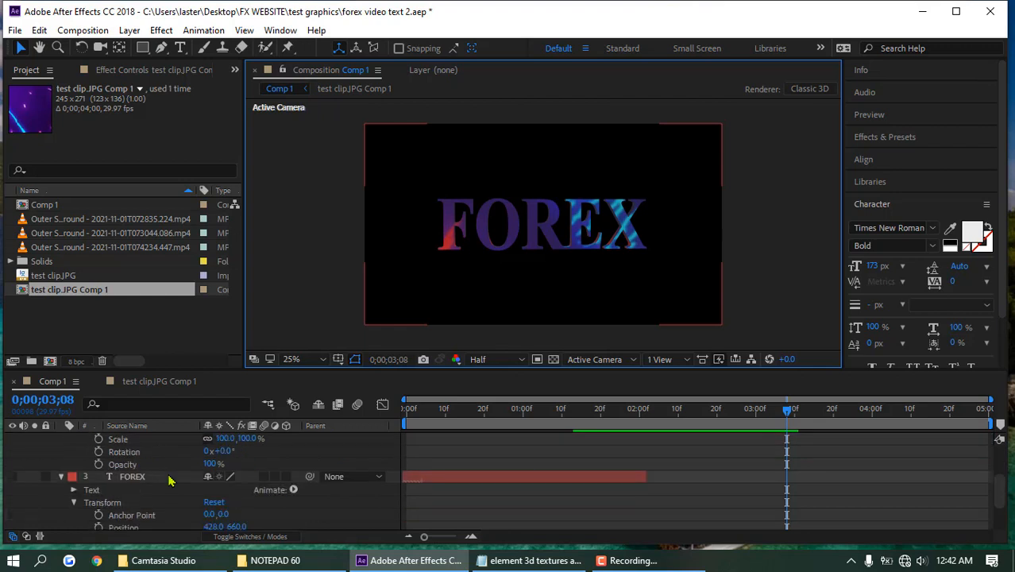
click(12, 523)
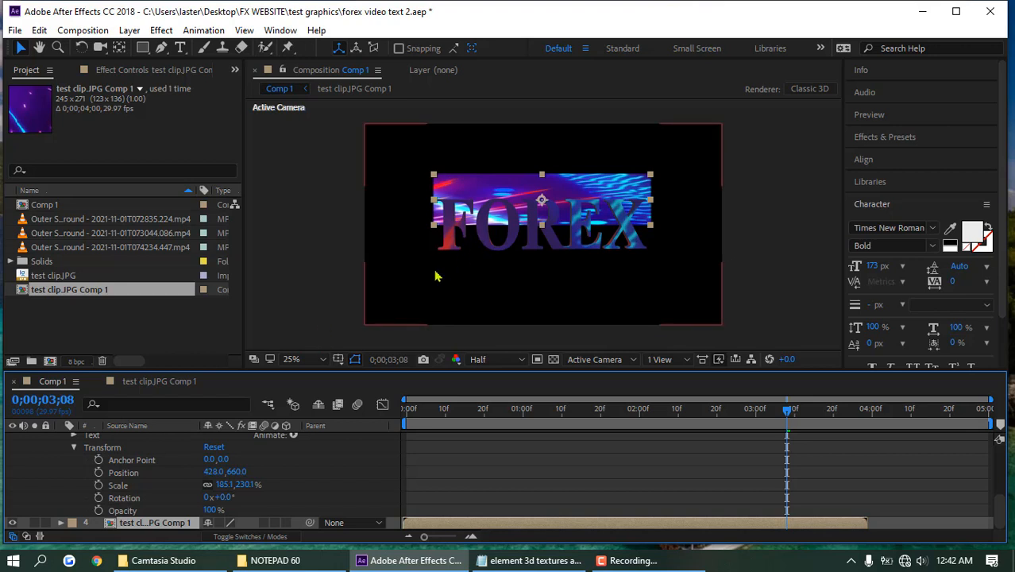
click(12, 523)
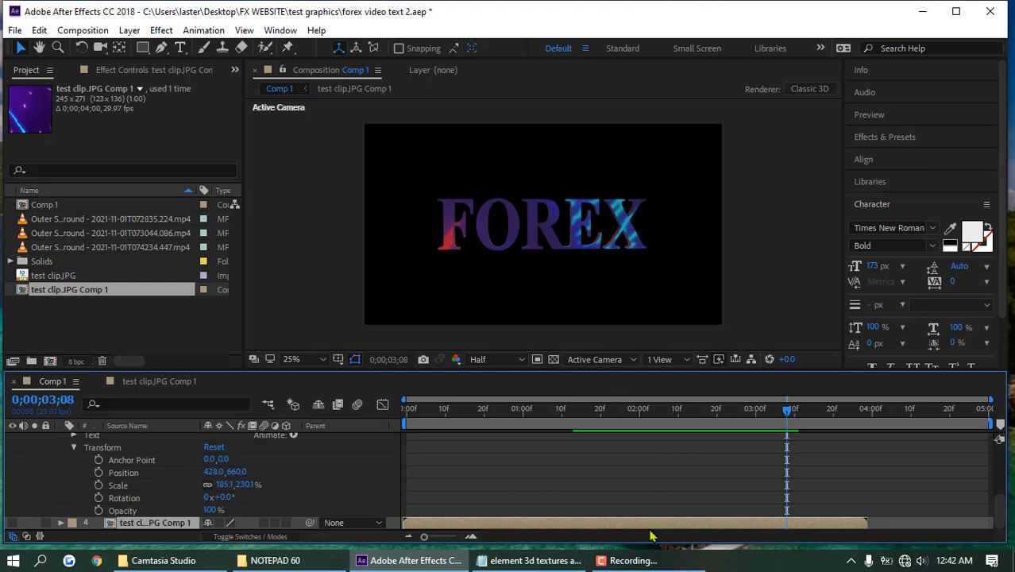
click(644, 561)
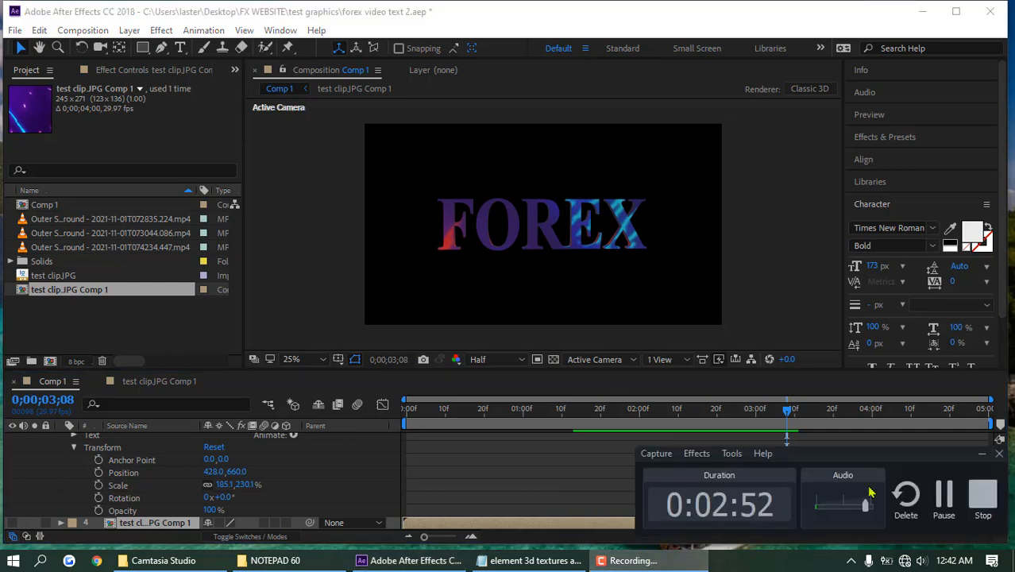
click(945, 500)
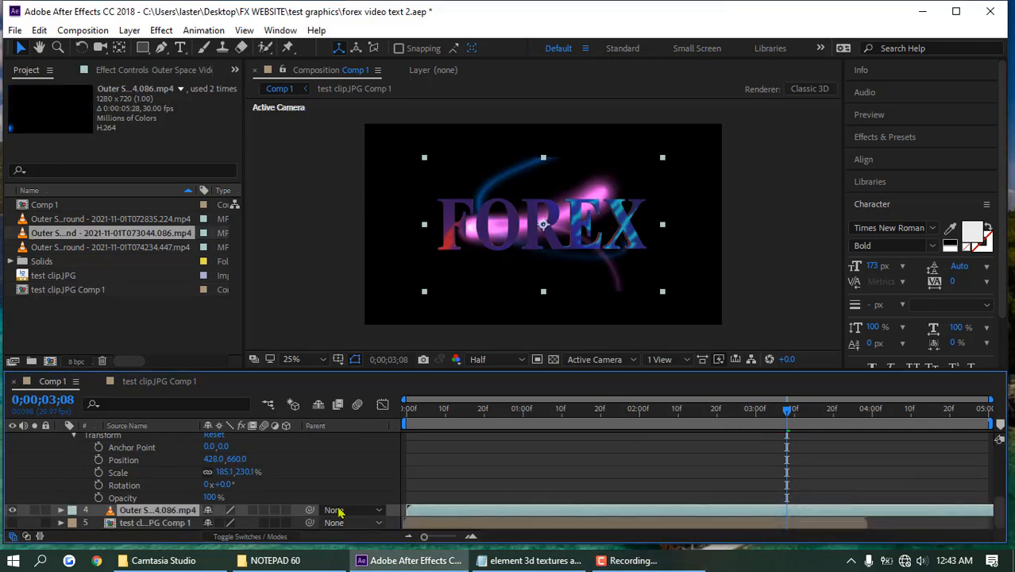
Look through the layers of Comp 1 and show the Element effect settings of Dark Gray Solid 1.
scroll(309, 477, down, 2)
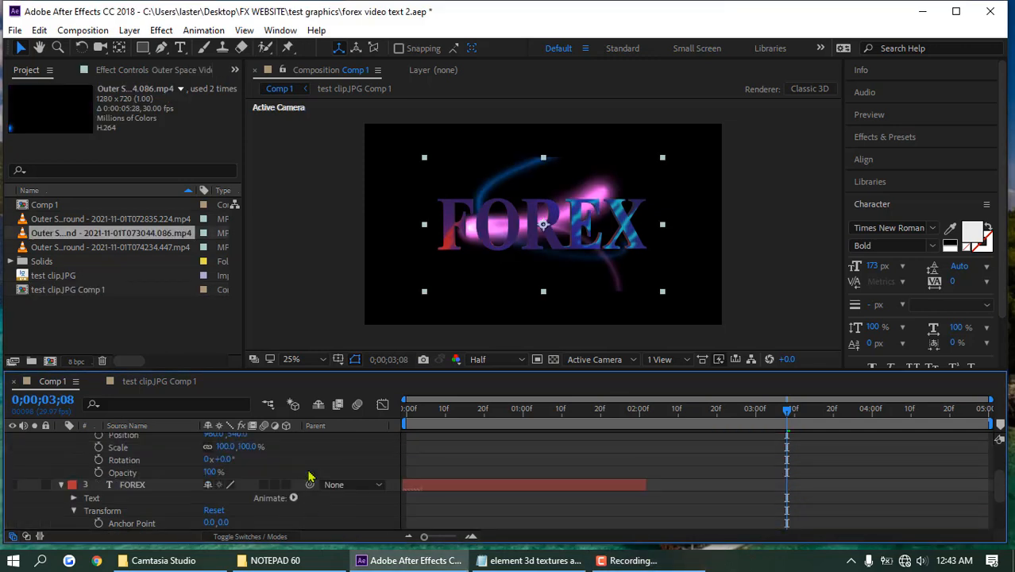
scroll(310, 476, up, 3)
scroll(310, 476, up, 2)
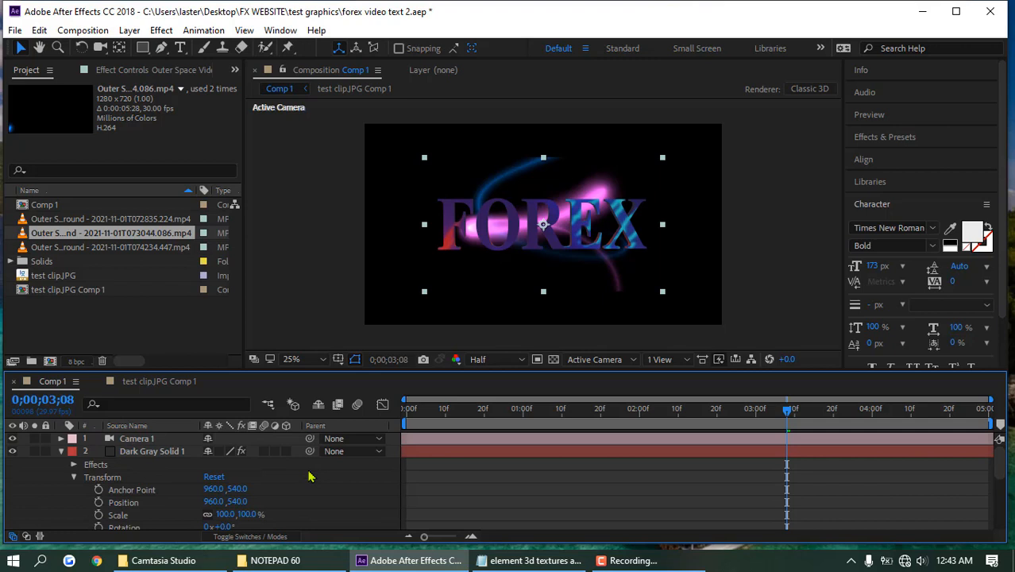
scroll(309, 476, down, 3)
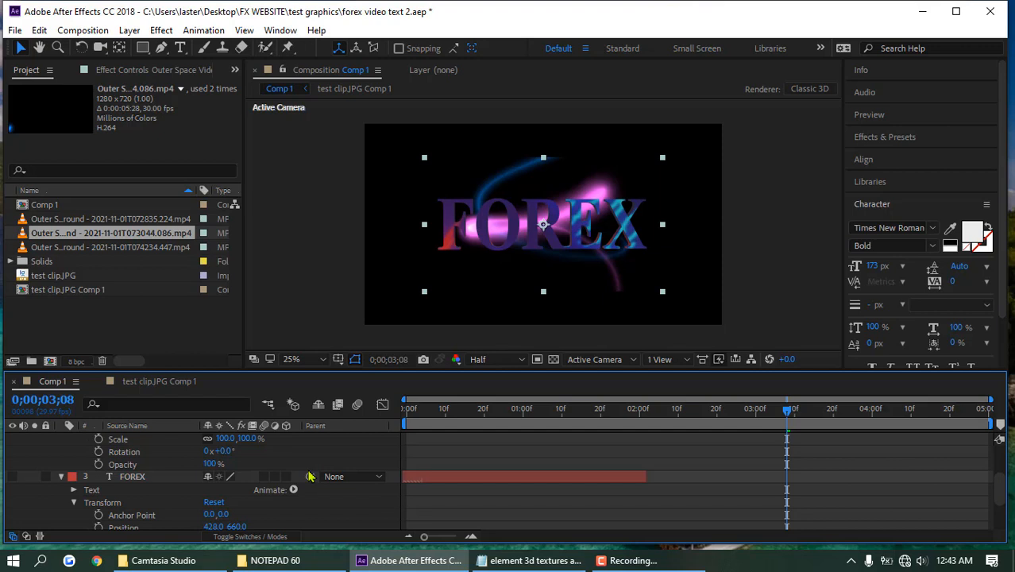
click(136, 476)
scroll(139, 477, up, 3)
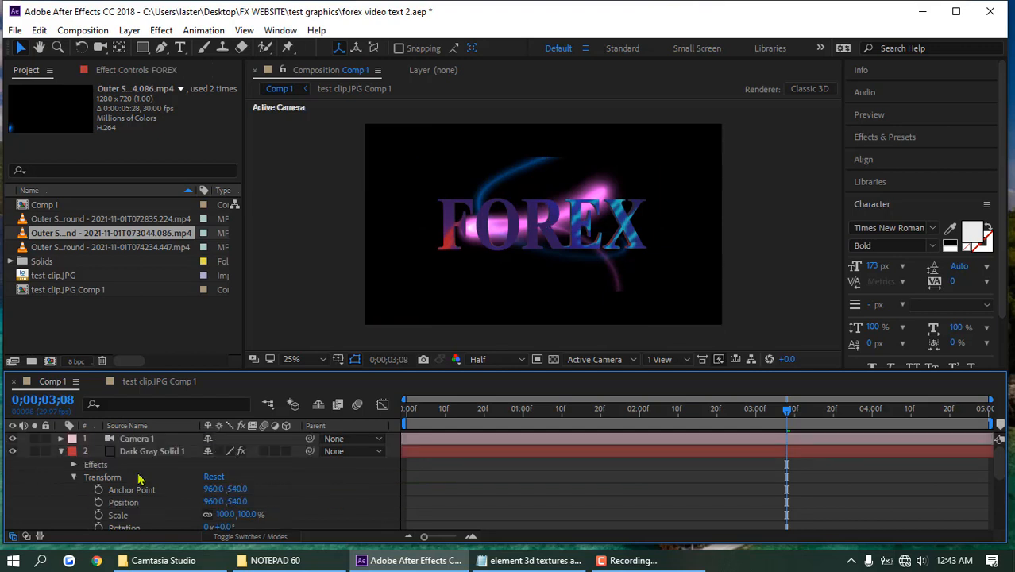
click(147, 451)
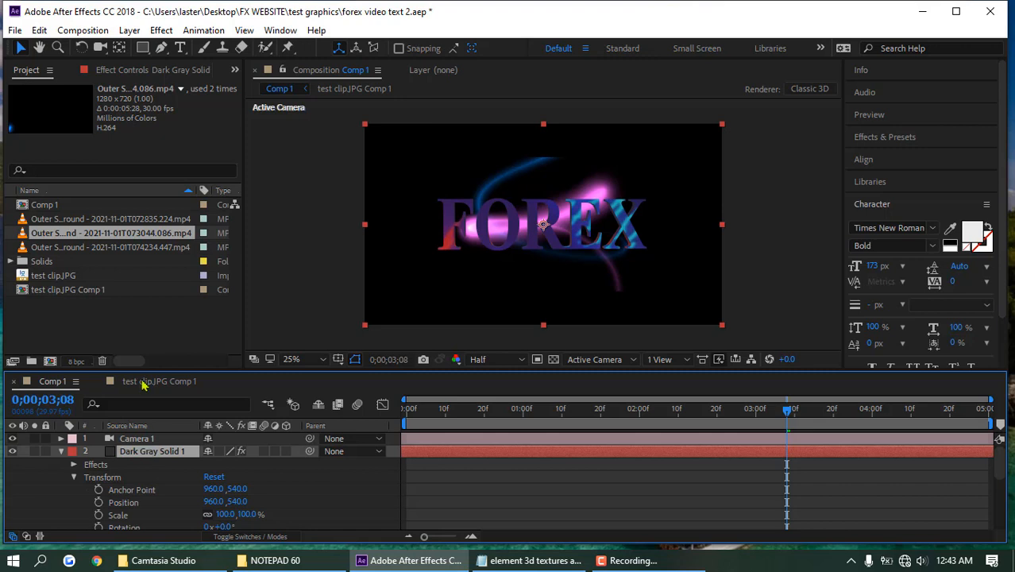
click(149, 71)
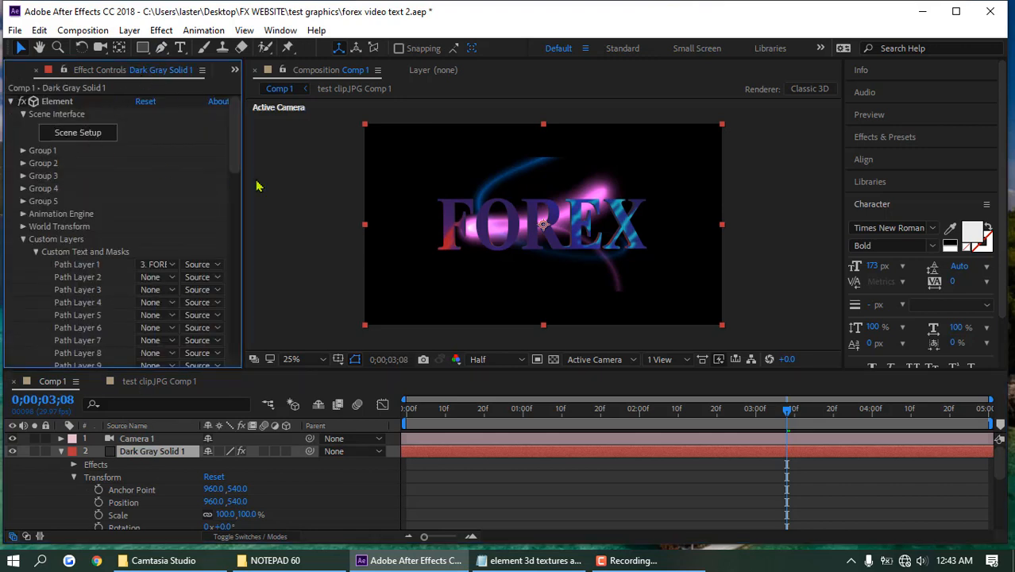
Set Layer 1 of Element's Custom Texture Maps to Outer Space Video Zoom Virtual Background - 2021-11-01T073044.086.mp4.
scroll(154, 239, down, 2)
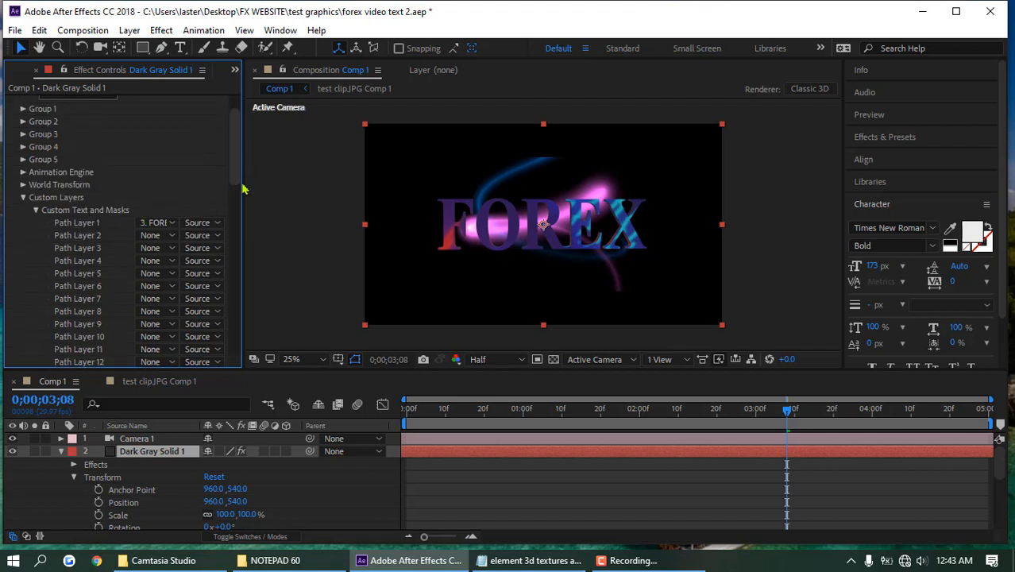
drag(236, 181, 238, 232)
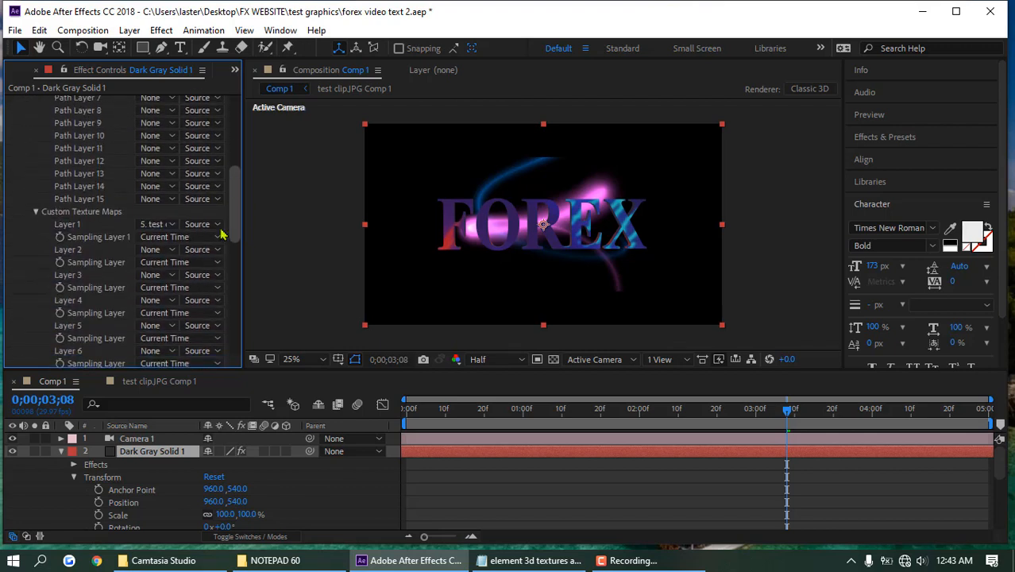
click(174, 227)
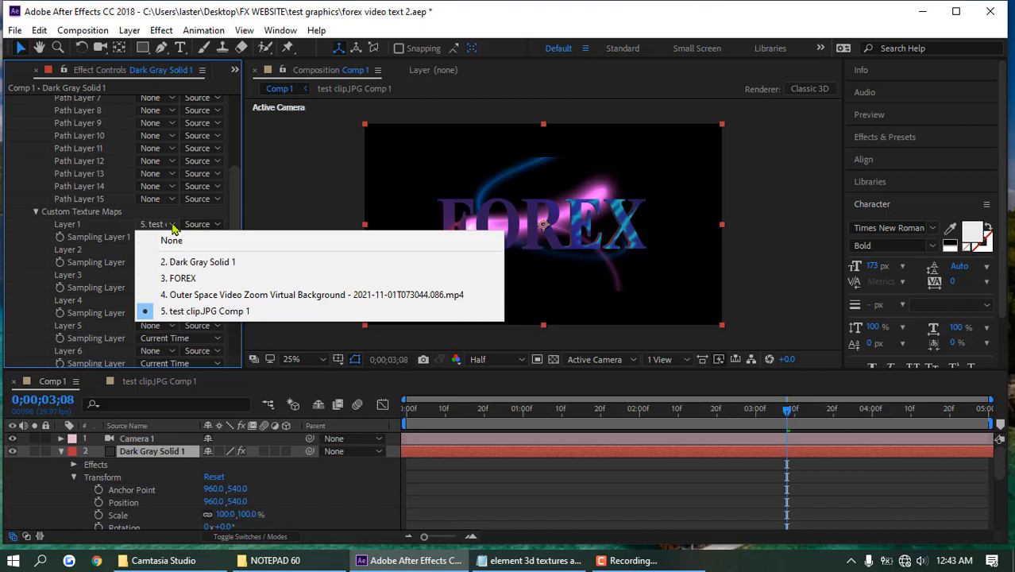
click(193, 298)
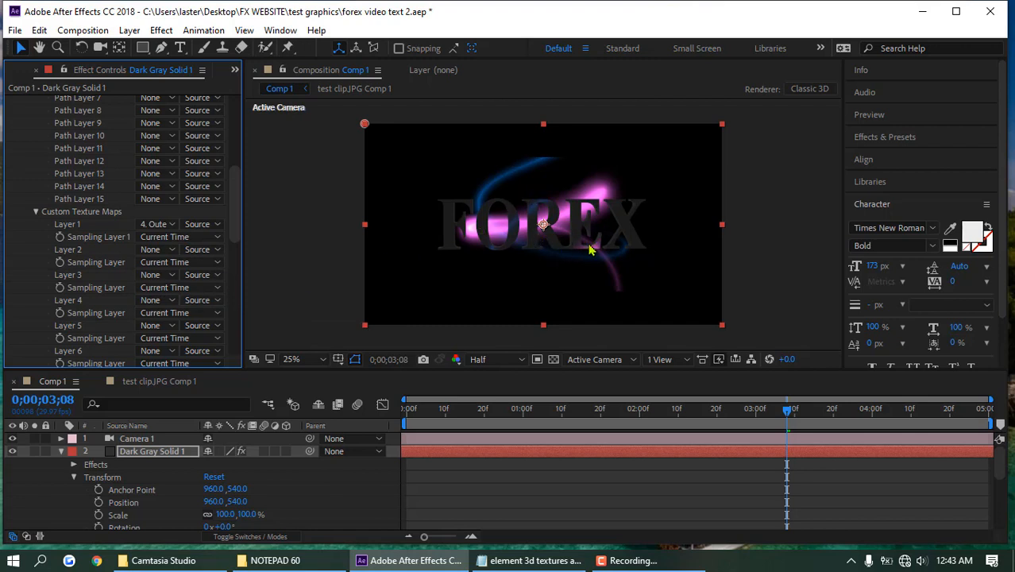
Play back Comp 1 to check how the newly assigned video texture animates on the FOREX text.
key(space)
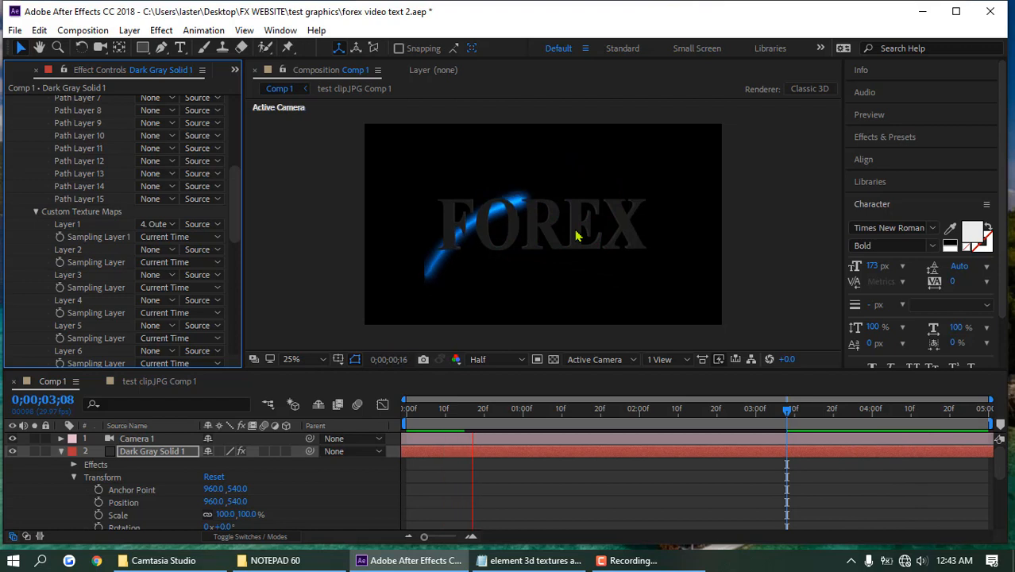
key(space)
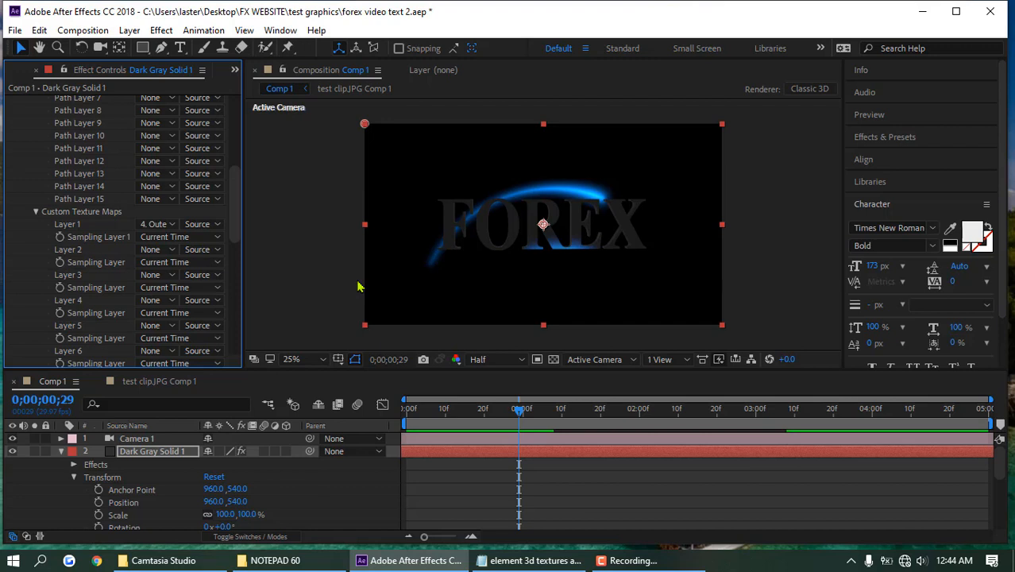
key(space)
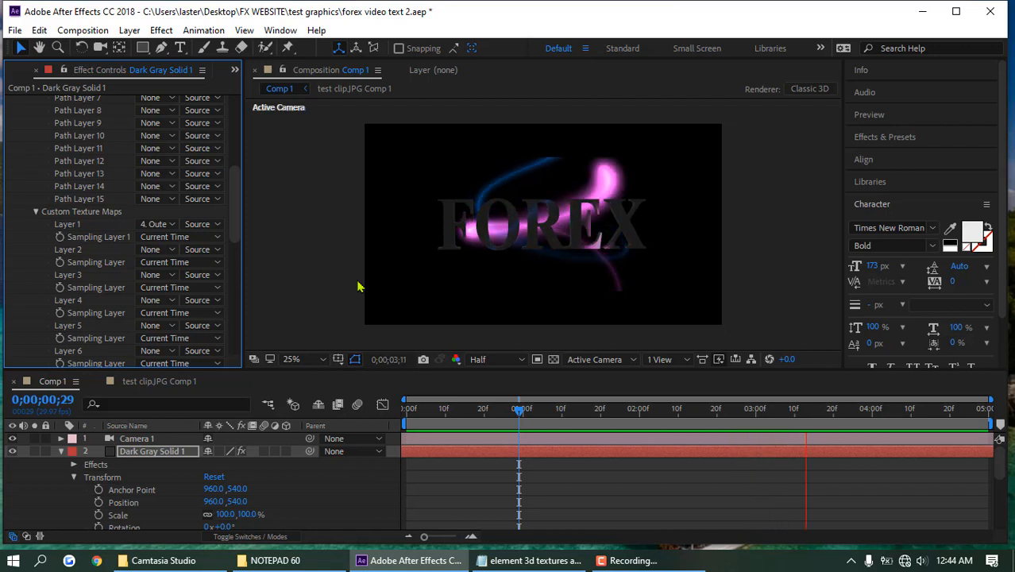
Stop the playback of Comp 1 near the end of the timeline.
key(space)
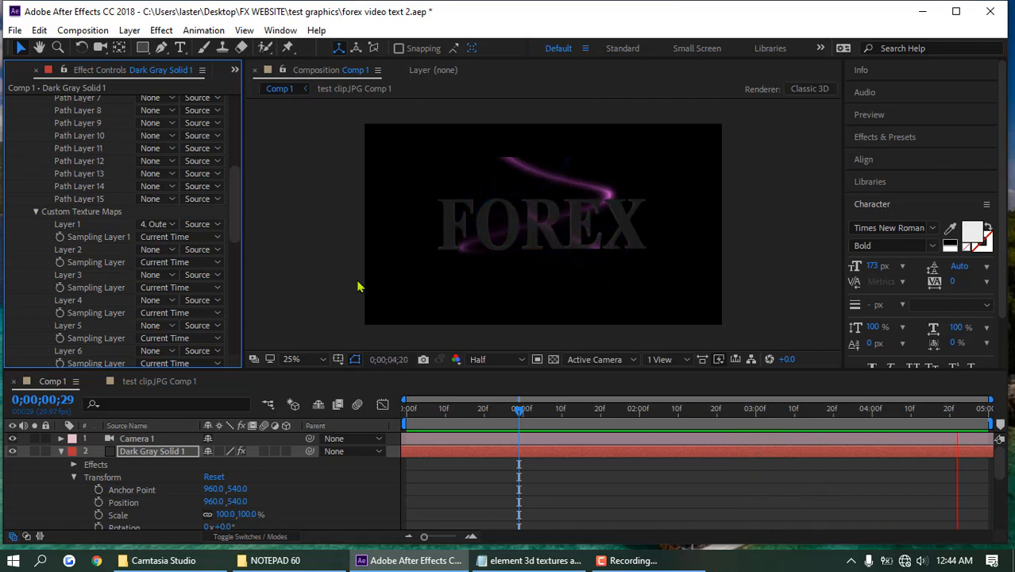
click(632, 561)
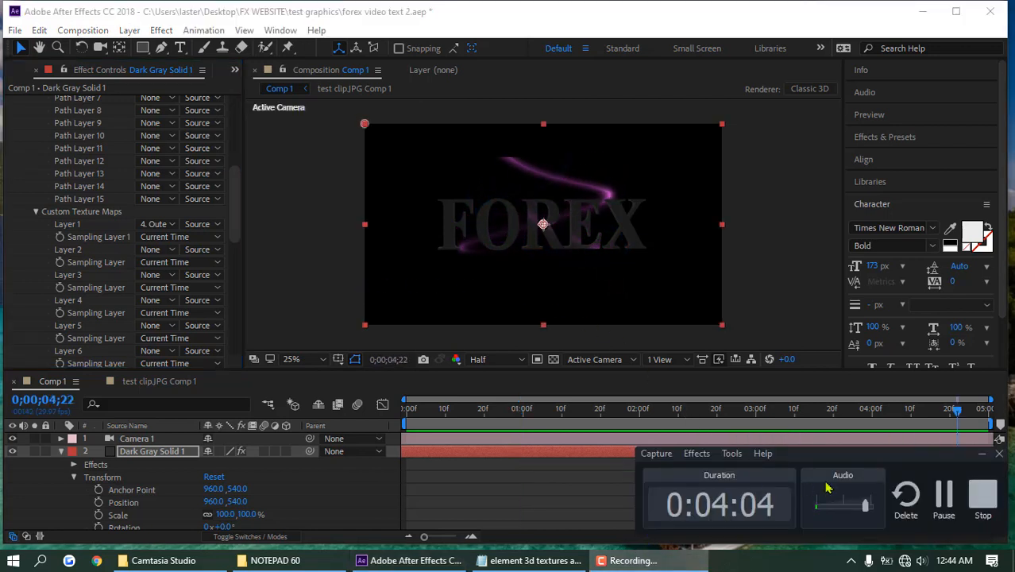
click(941, 494)
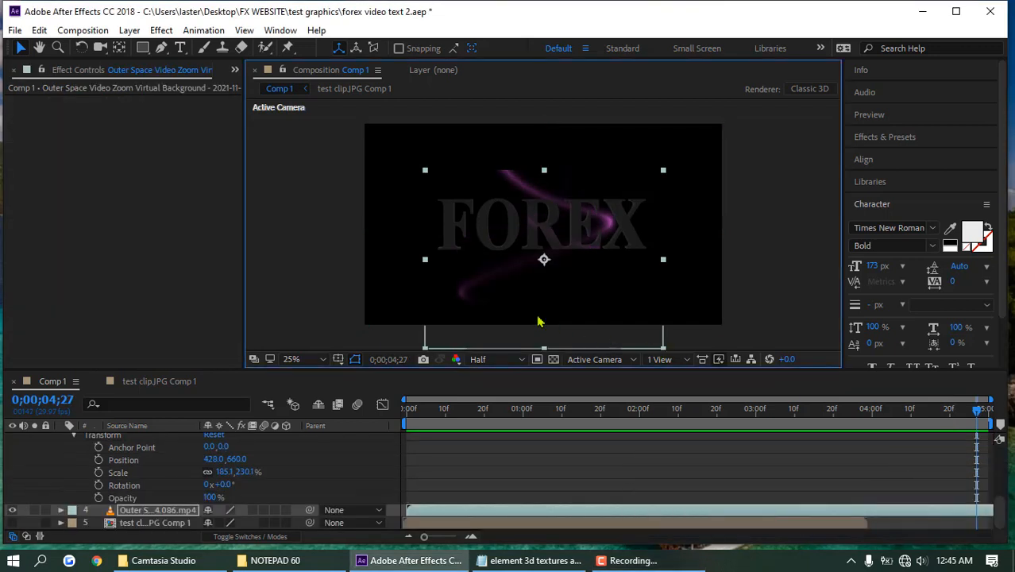
Play back Comp 1 from its start to compare the Outer Space video layer with the texture on the FOREX text.
key(space)
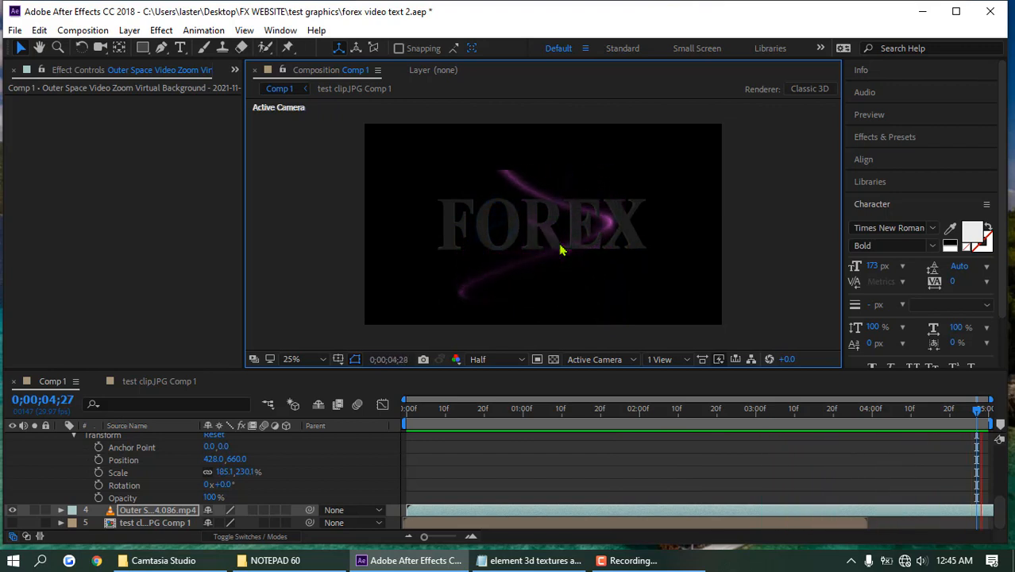
key(space)
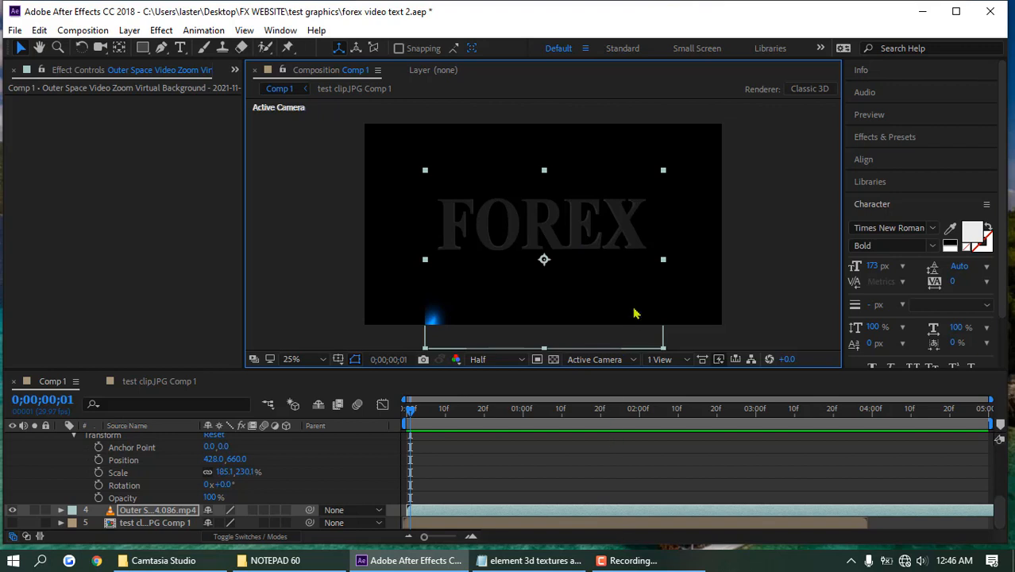
key(space)
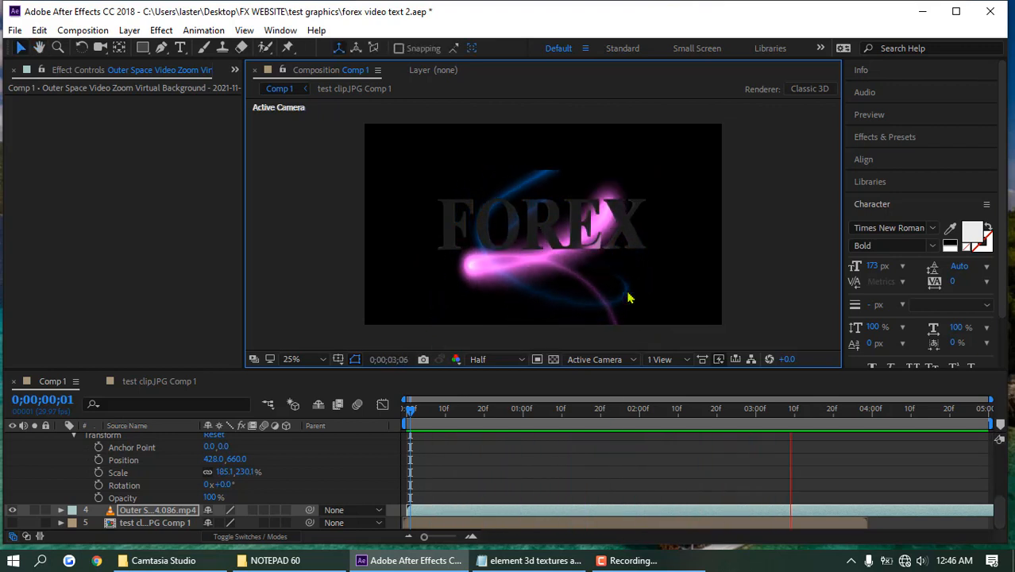
key(space)
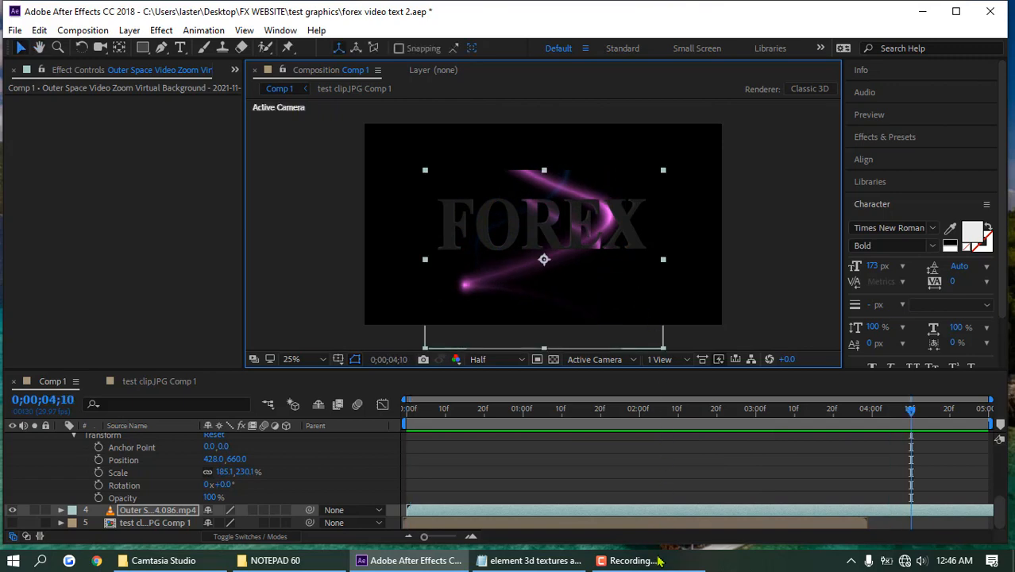
click(658, 561)
click(944, 494)
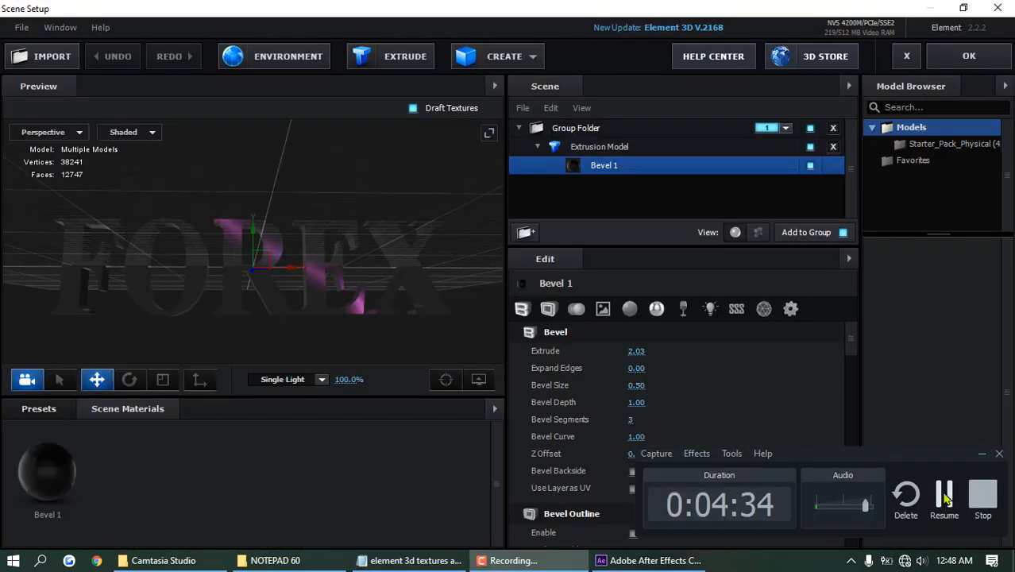
click(945, 494)
Inspect the Illumination texture channel of Bevel 1 in Scene Setup and clear Custom Layer 1 from it.
scroll(679, 380, down, 2)
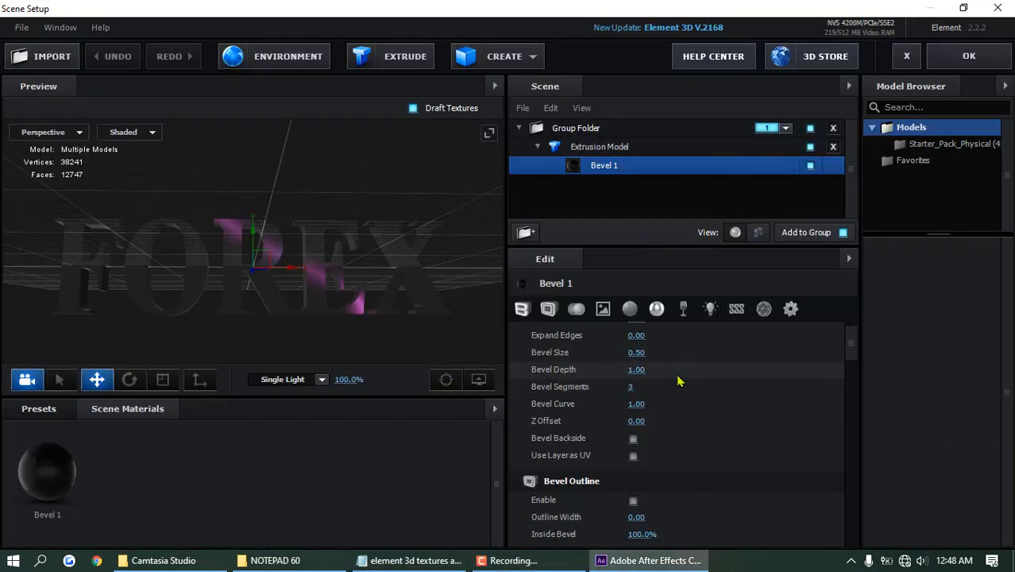
scroll(680, 380, down, 6)
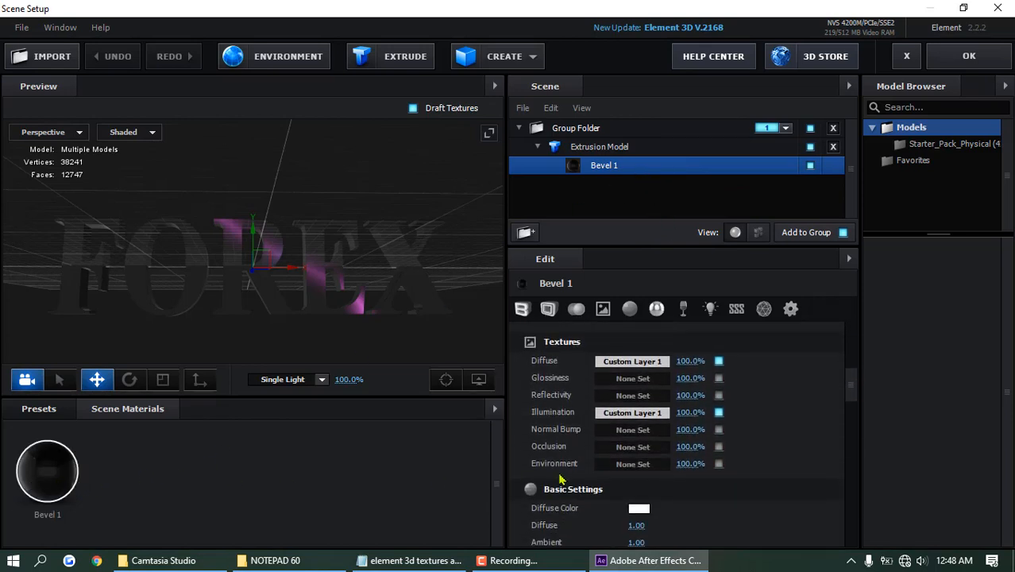
click(605, 415)
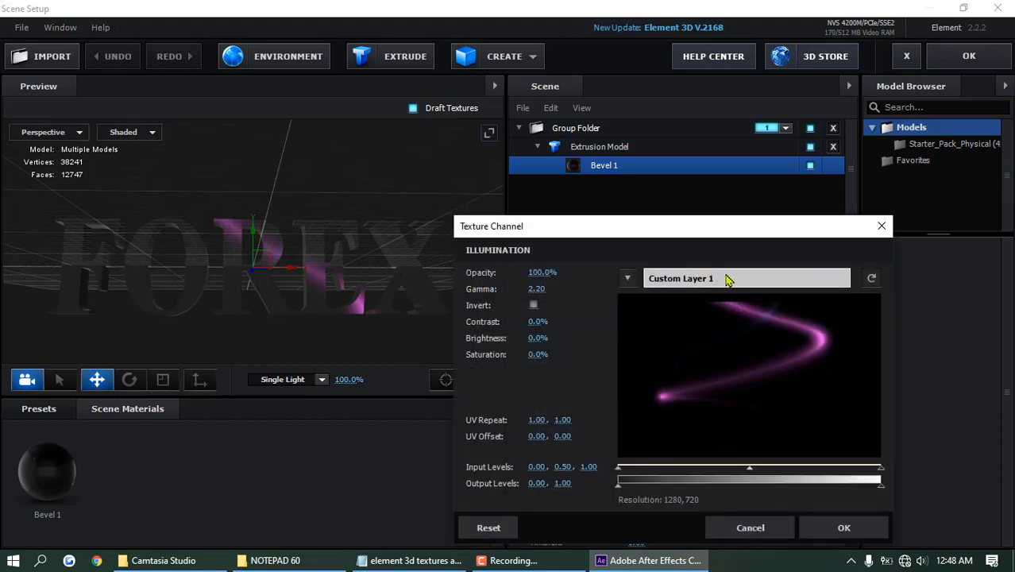
click(844, 530)
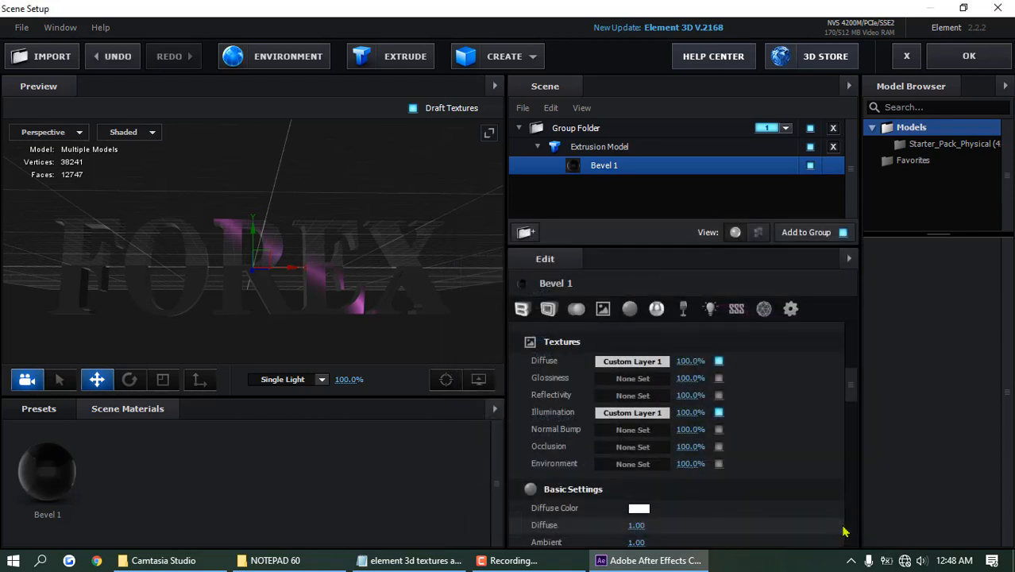
right_click(644, 420)
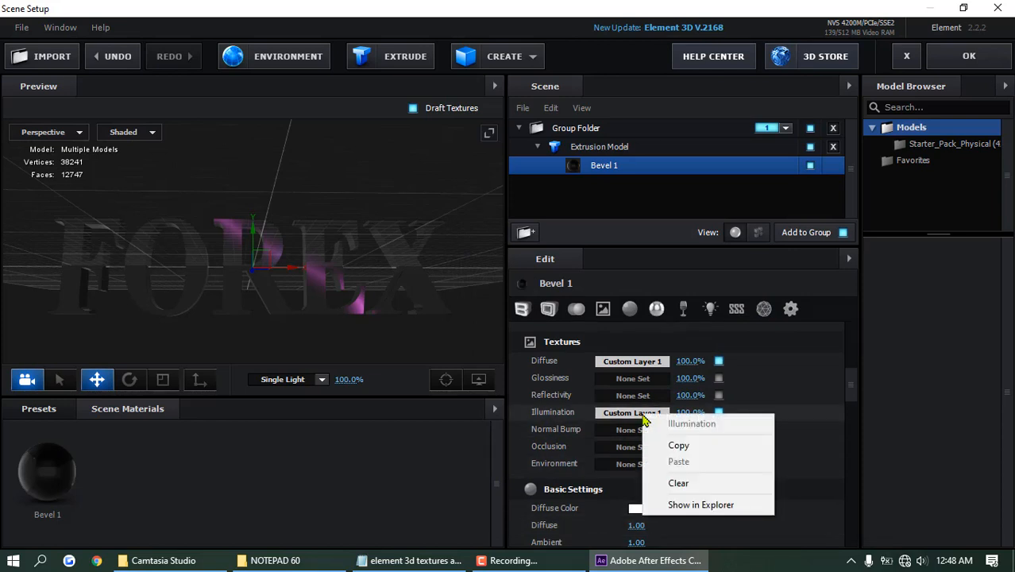
click(683, 484)
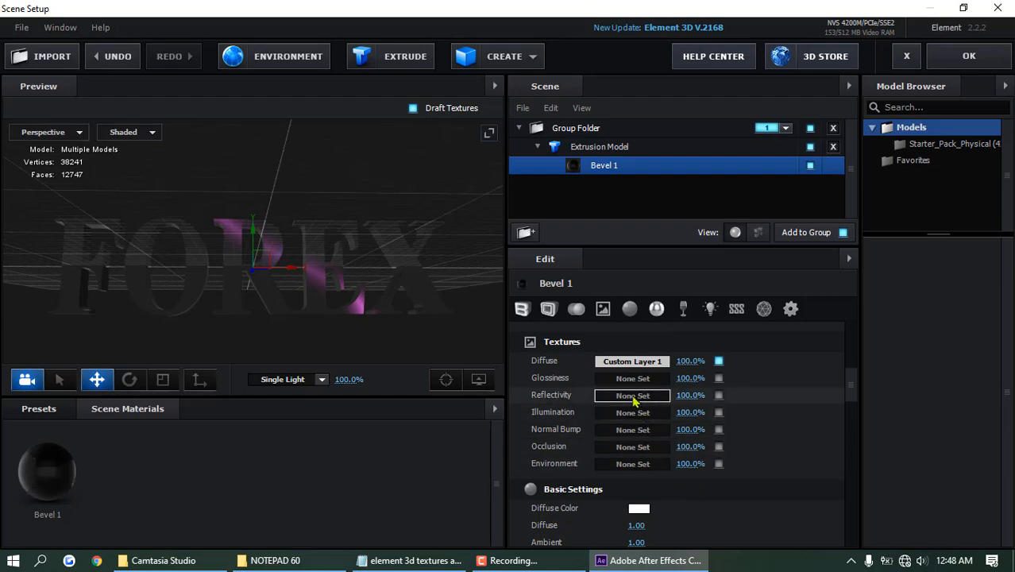
Consult the element 3d textures and materials.txt notes and set Bevel 1's material type to Standard Shader.
click(386, 562)
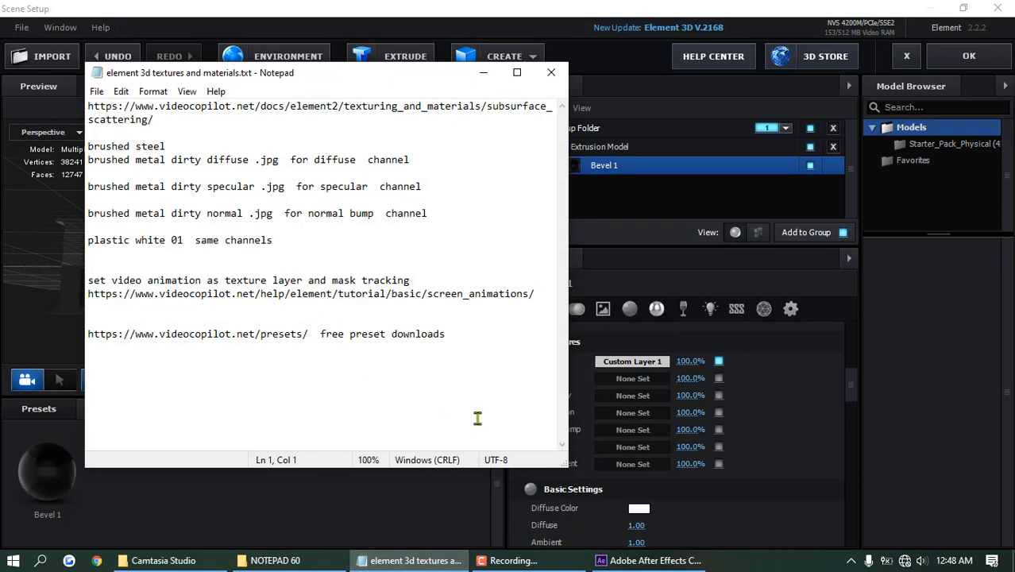
click(483, 73)
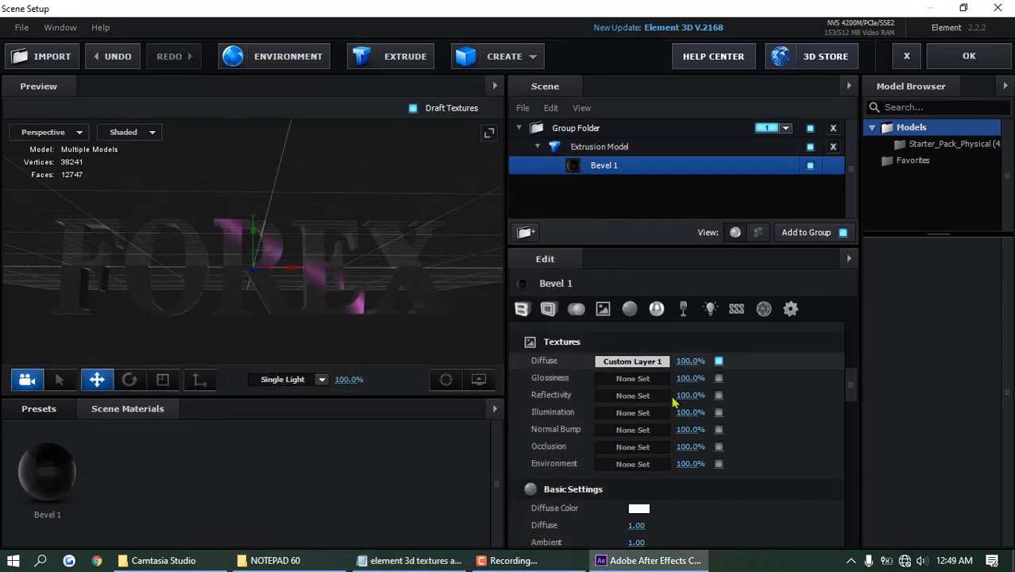
scroll(672, 403, up, 3)
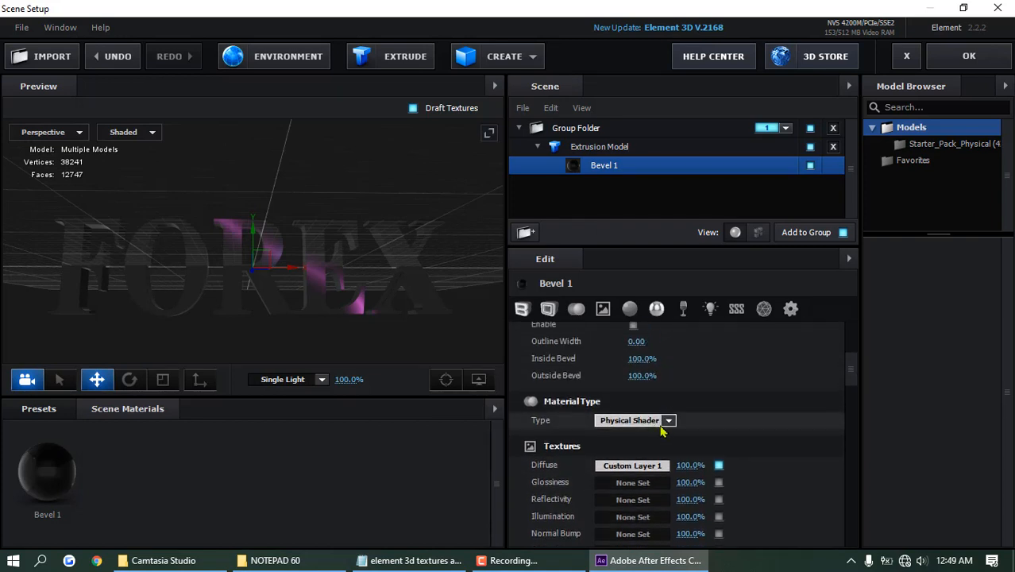
click(668, 421)
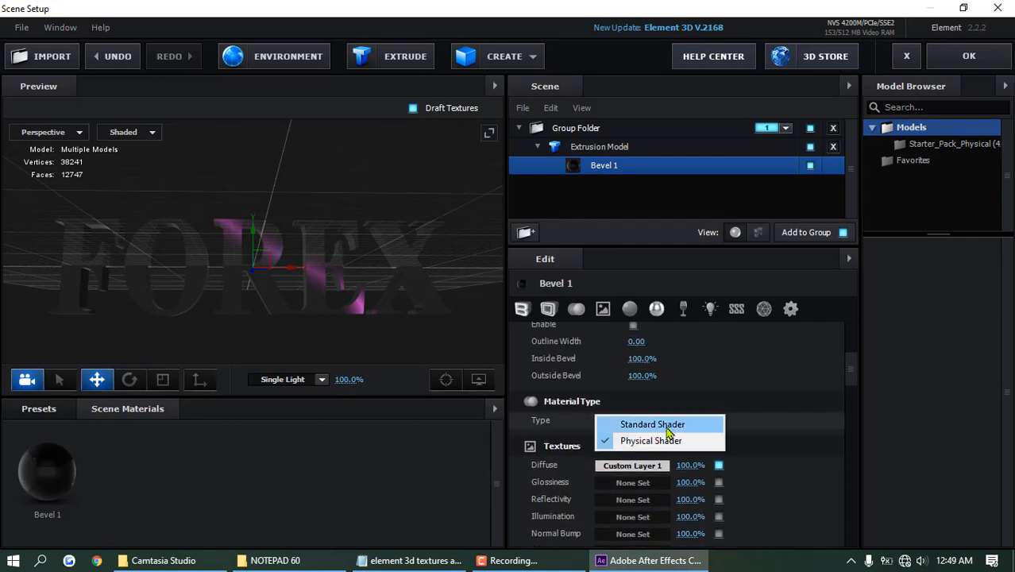
click(668, 426)
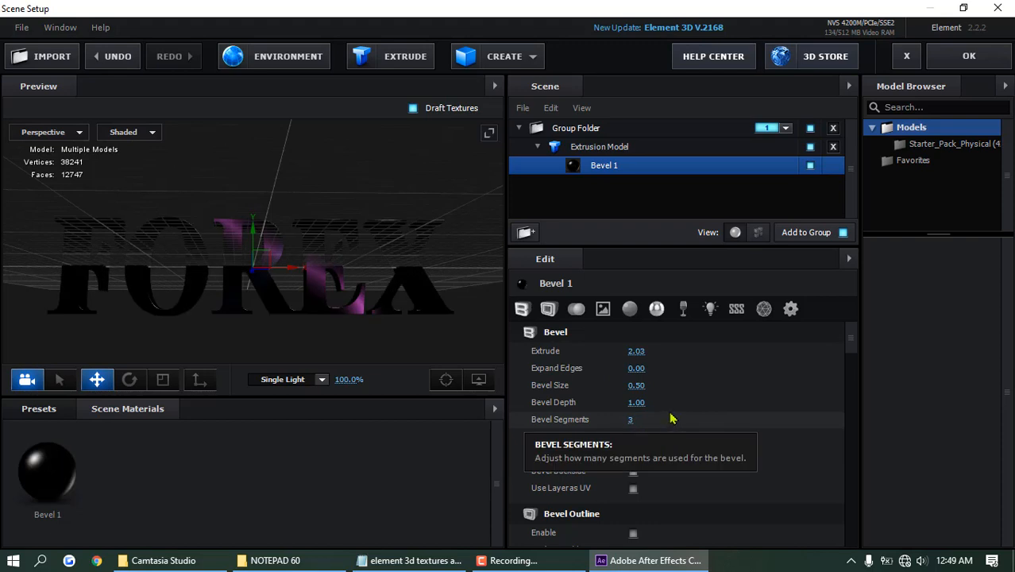
scroll(291, 322, up, 2)
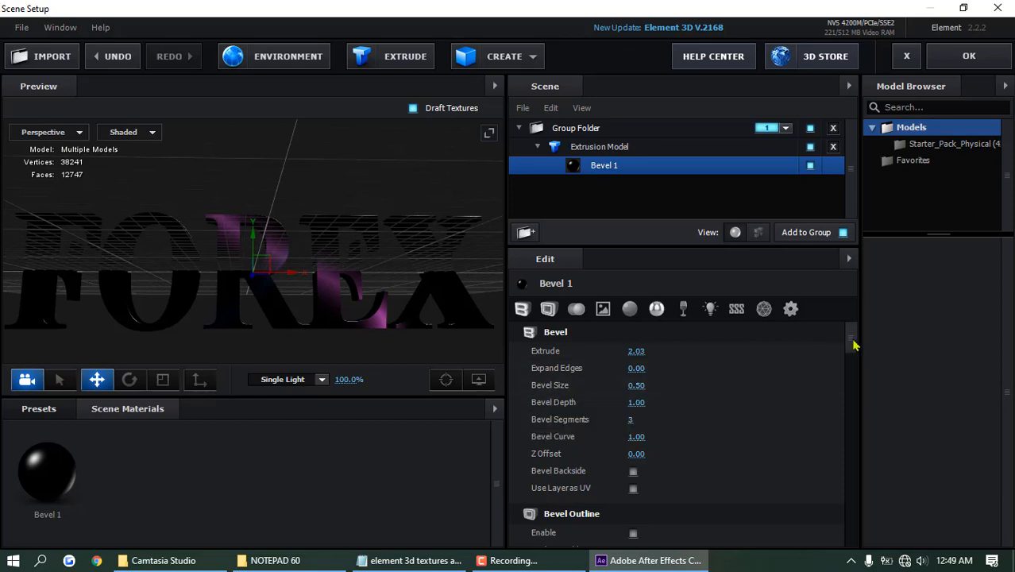
drag(852, 344, 863, 385)
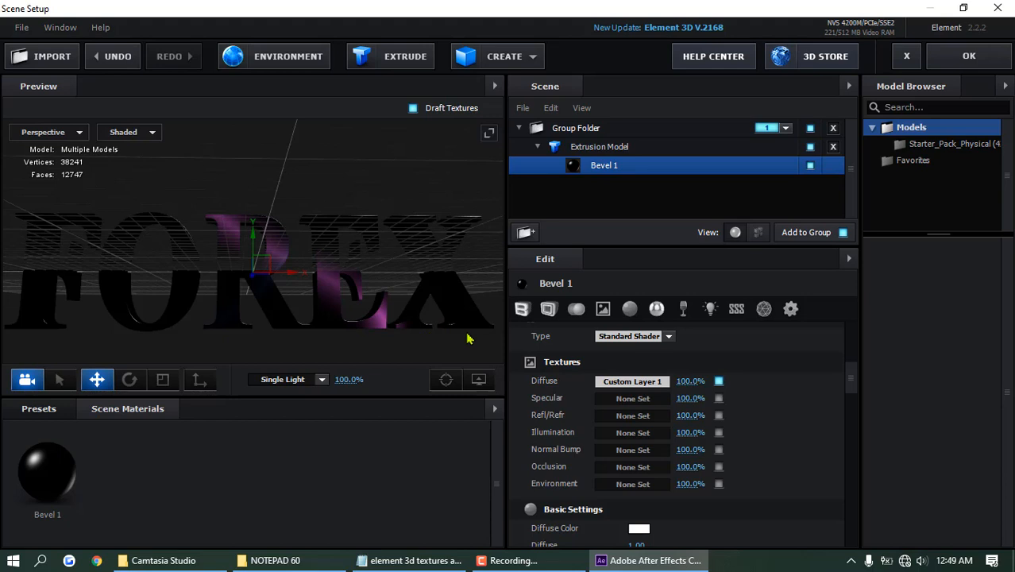
Look through the Extrusion Model's settings and the Bevel 1 material's bevel, shader and texture settings.
click(599, 151)
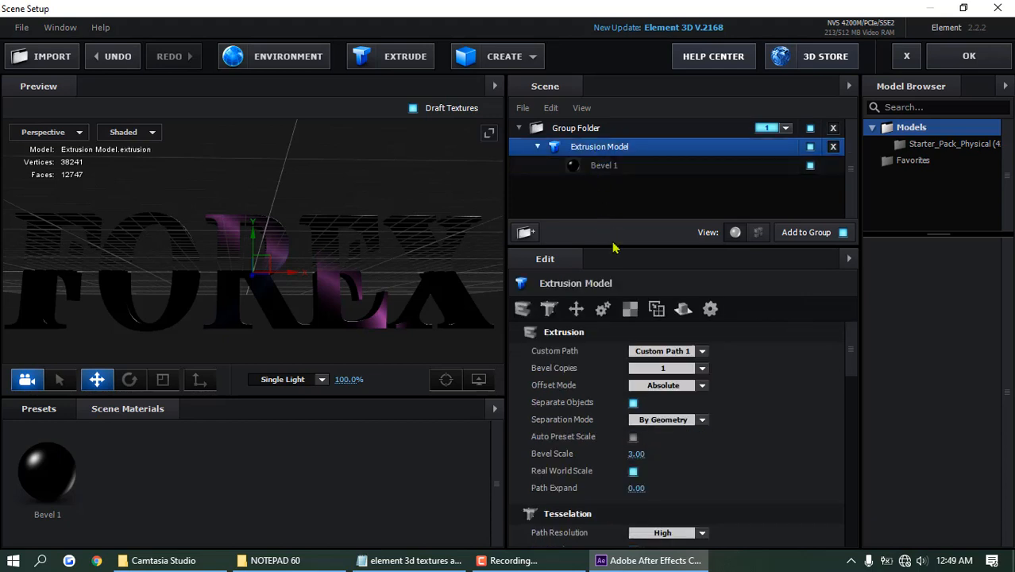
scroll(639, 387, down, 5)
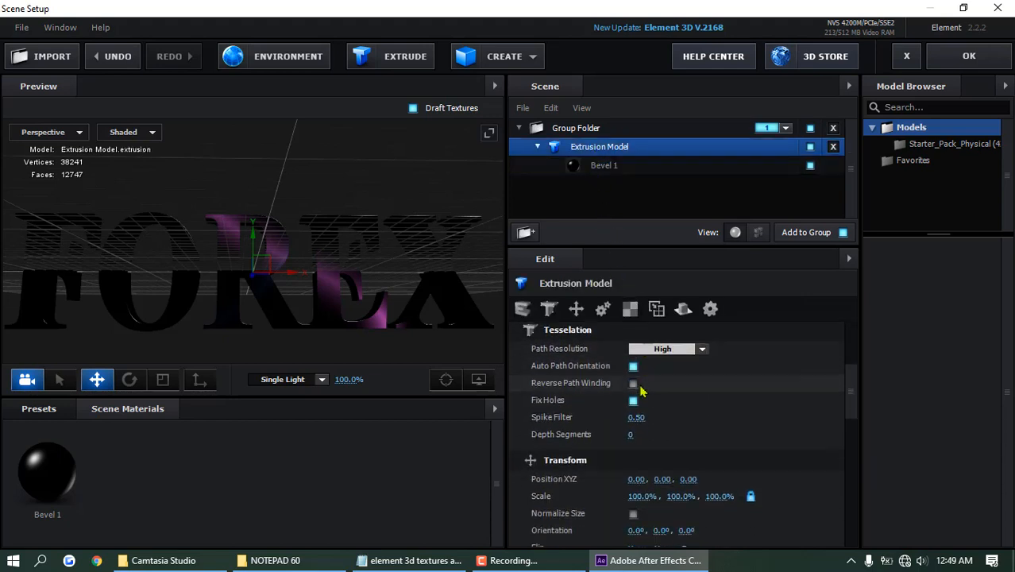
scroll(640, 391, down, 1)
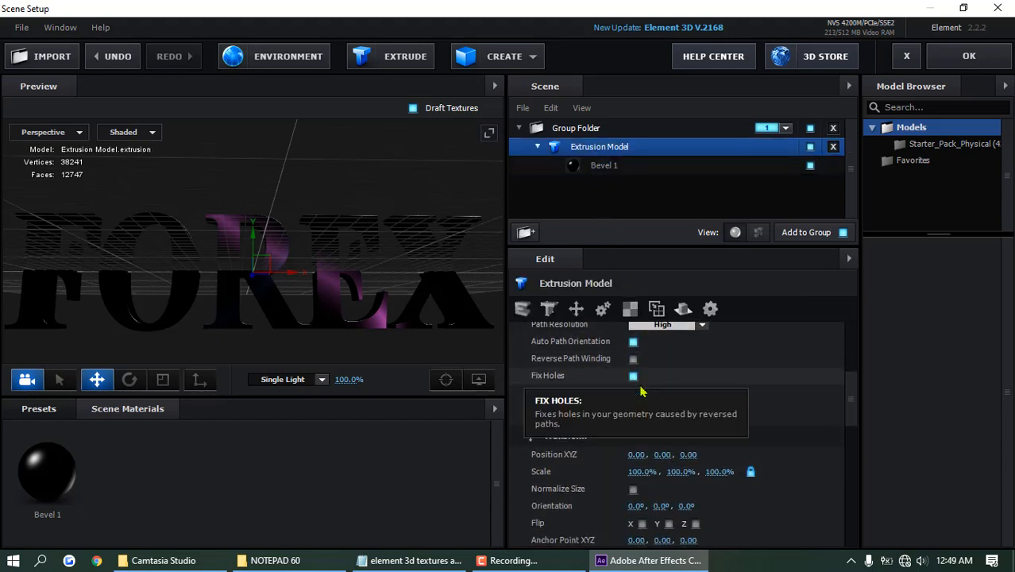
click(601, 166)
scroll(674, 401, up, 5)
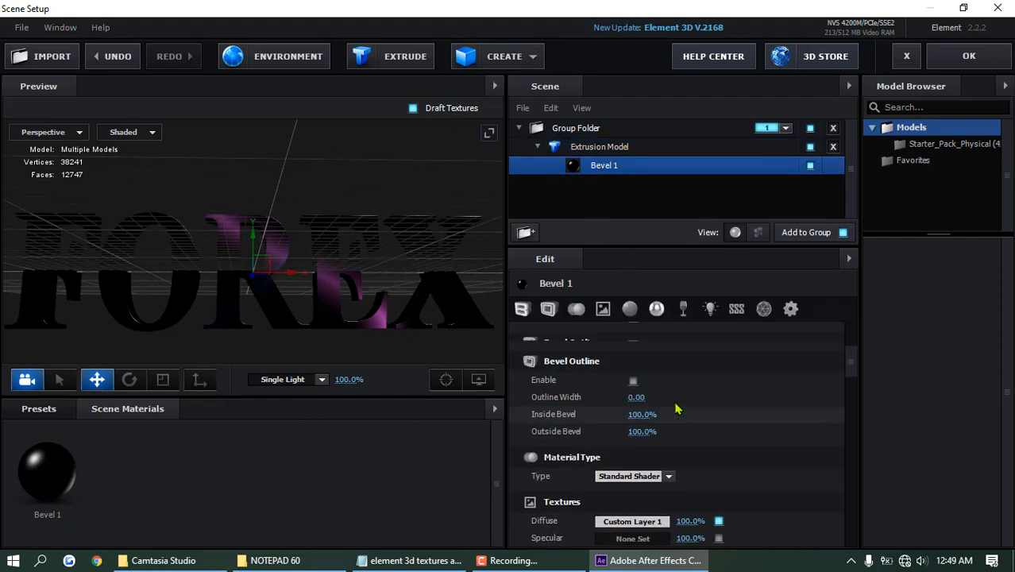
scroll(676, 408, up, 5)
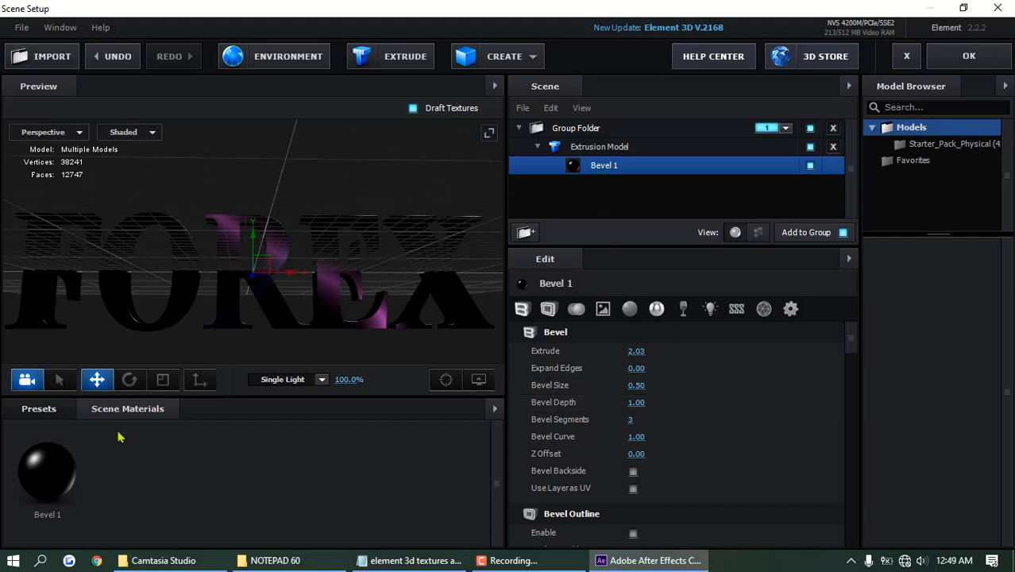
click(65, 477)
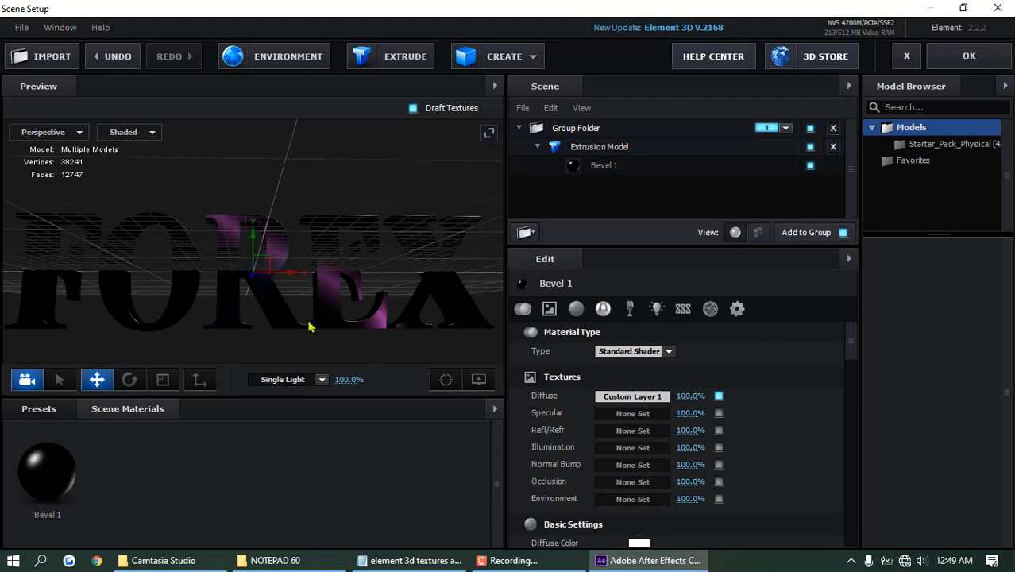
Set the Scene Setup preview lighting to 360 and view the FOREX model from different angles.
drag(263, 319, 333, 333)
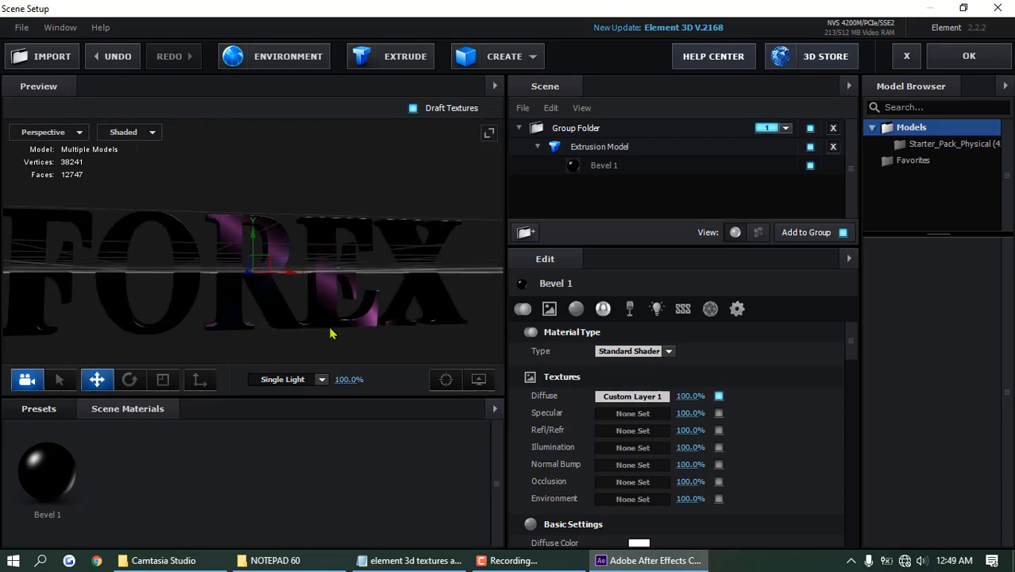
click(322, 379)
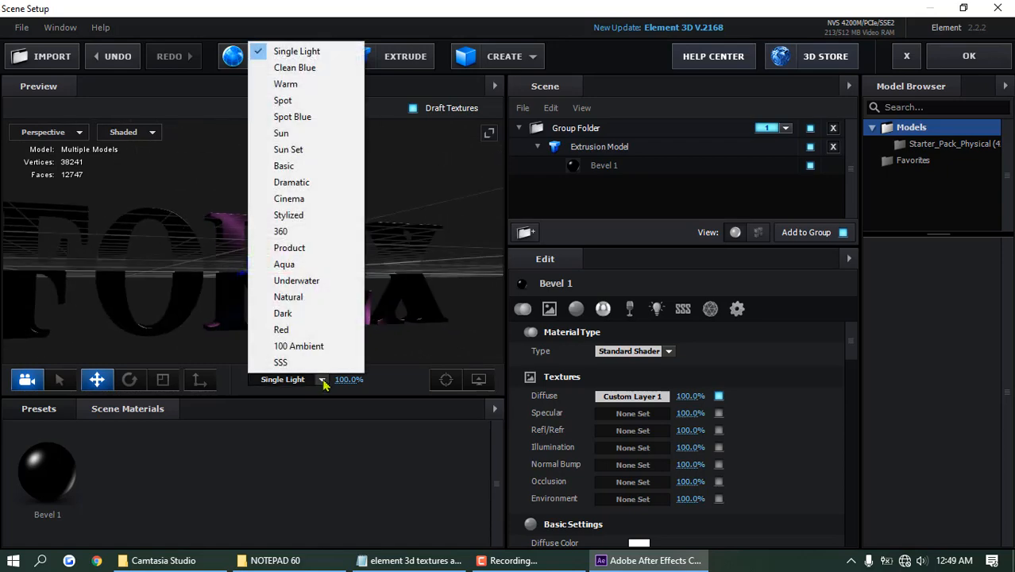
click(299, 232)
mouse_move(347, 335)
mouse_down()
mouse_move(160, 328)
mouse_move(24, 341)
mouse_move(337, 354)
mouse_move(305, 333)
mouse_move(260, 331)
mouse_move(306, 331)
mouse_move(326, 349)
mouse_move(330, 332)
mouse_up()
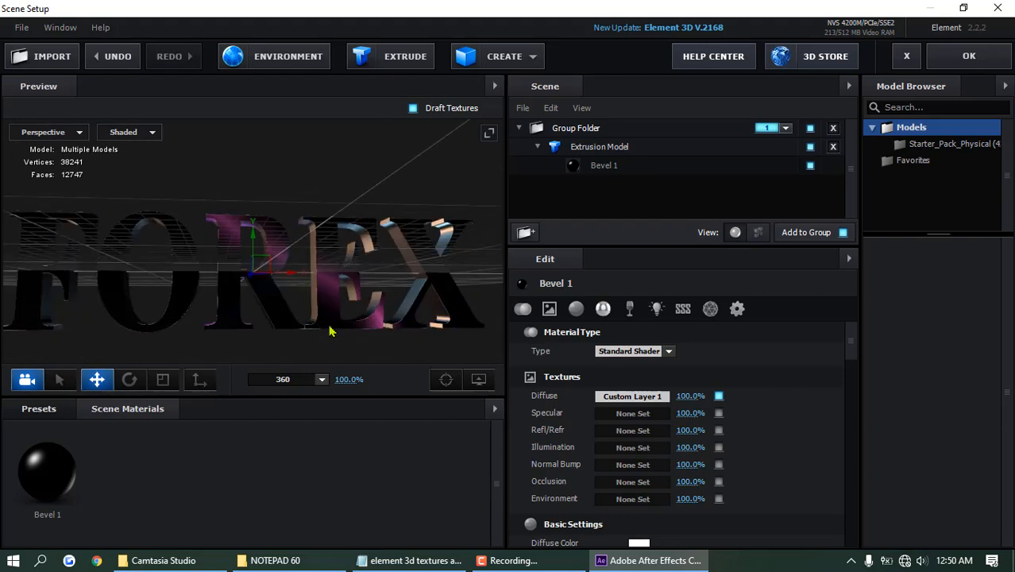
click(510, 560)
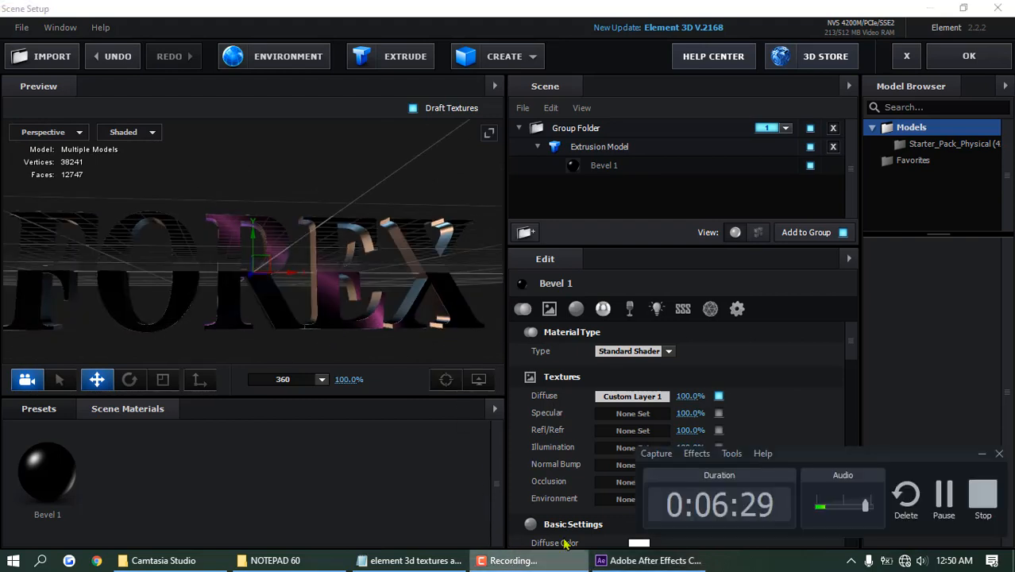
click(942, 497)
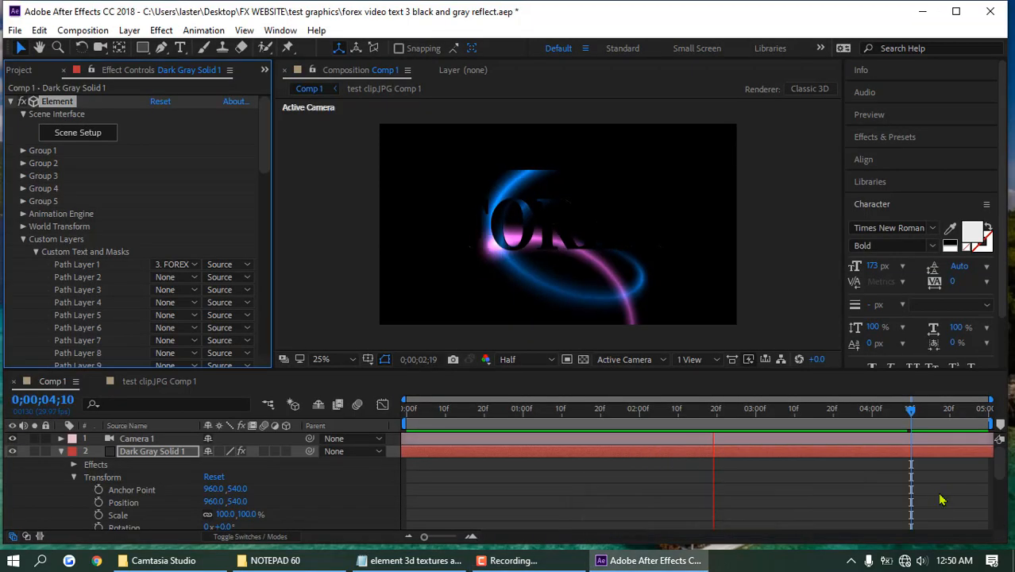